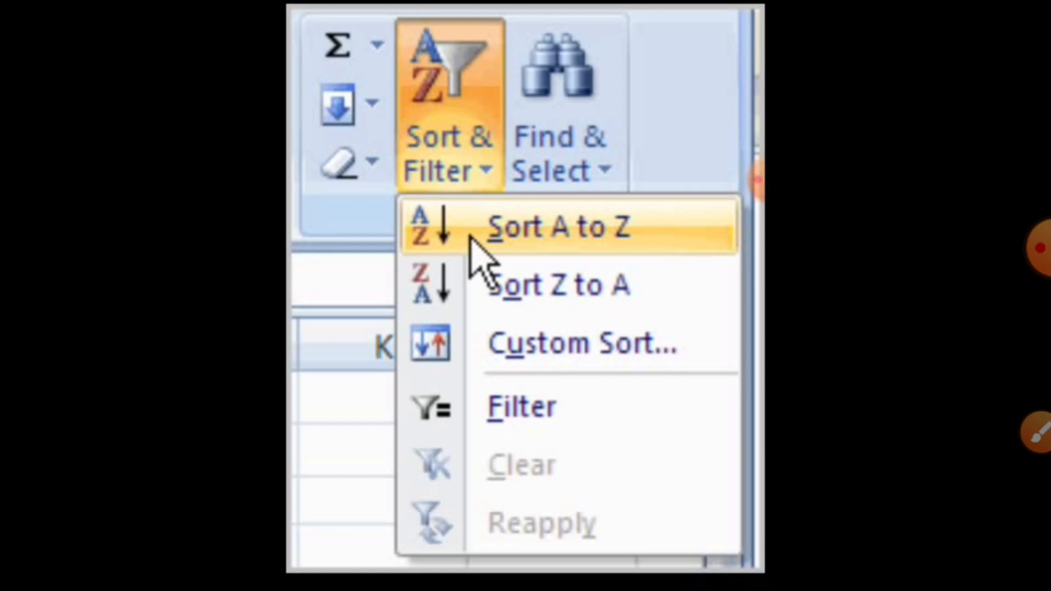
pyautogui.moveTo(605, 236)
pyautogui.mouseDown()
pyautogui.moveTo(632, 240)
pyautogui.moveTo(722, 151)
pyautogui.mouseUp()
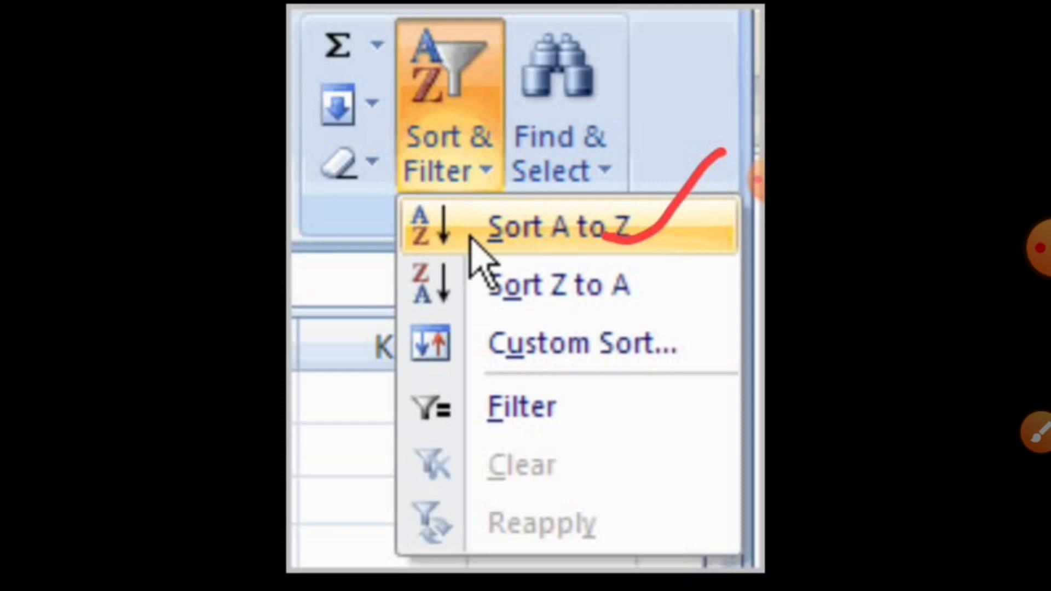
pyautogui.moveTo(623, 289)
pyautogui.mouseDown()
pyautogui.moveTo(634, 297)
pyautogui.moveTo(734, 233)
pyautogui.mouseUp()
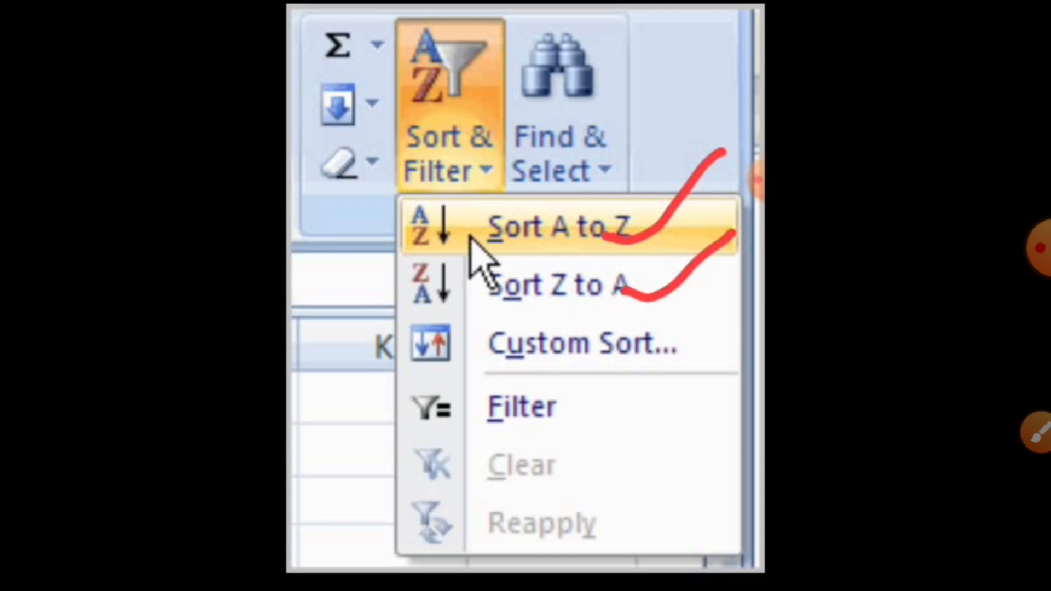
pyautogui.moveTo(616, 352); pyautogui.dragTo(734, 313)
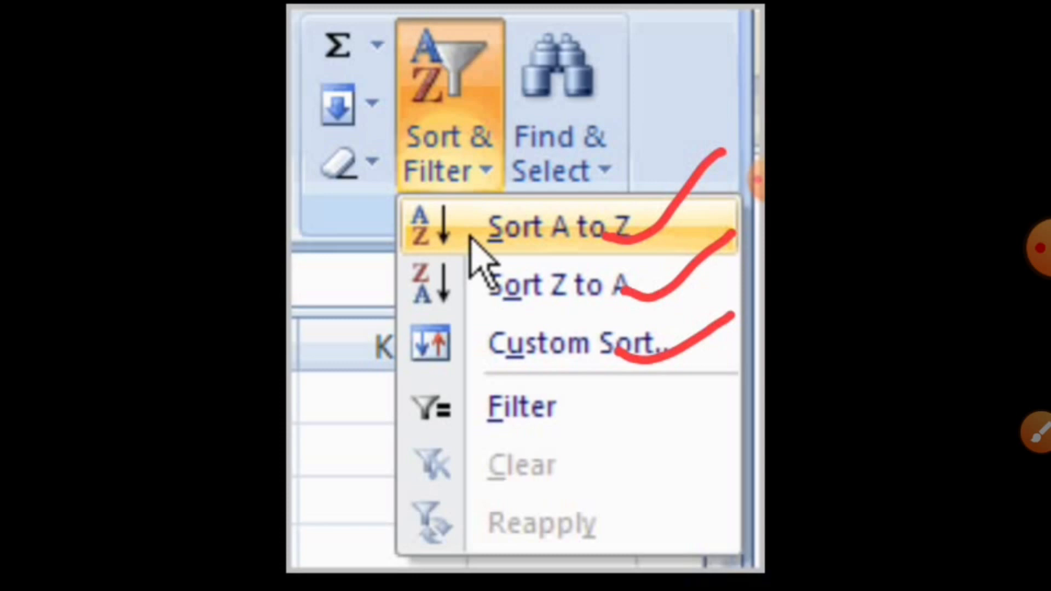
pyautogui.moveTo(555, 423)
pyautogui.mouseDown()
pyautogui.moveTo(574, 441)
pyautogui.moveTo(646, 400)
pyautogui.mouseUp()
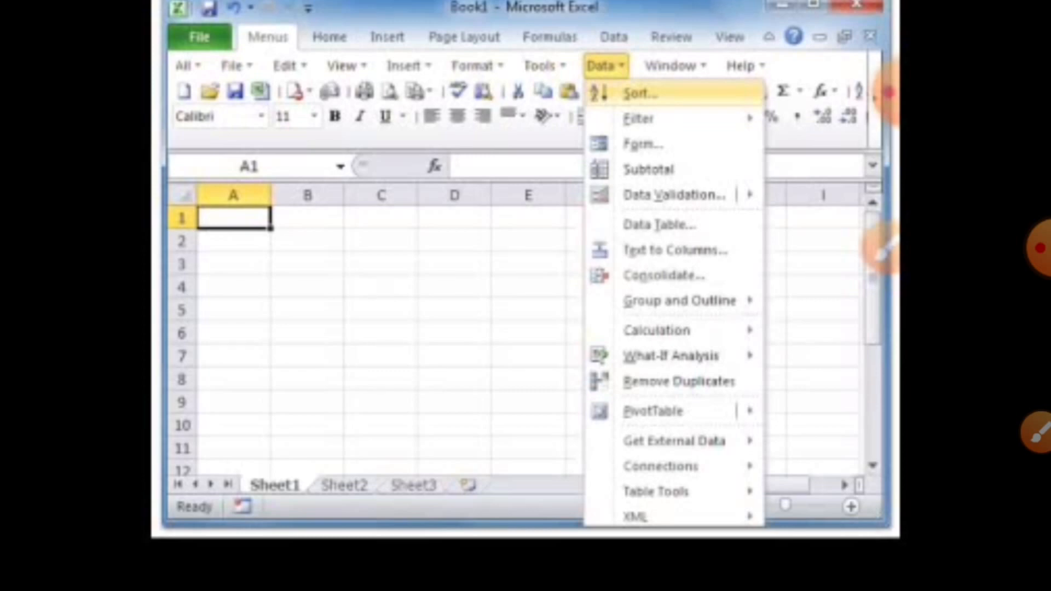
pyautogui.moveTo(321, 25)
pyautogui.mouseDown()
pyautogui.moveTo(250, 5)
pyautogui.moveTo(298, 5)
pyautogui.mouseUp()
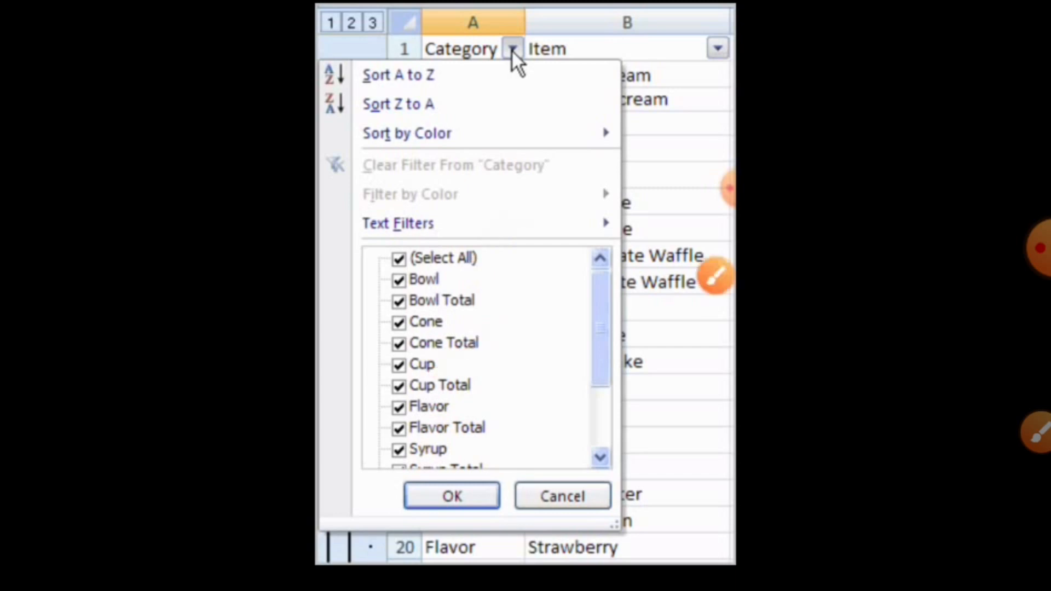
pyautogui.click(728, 188)
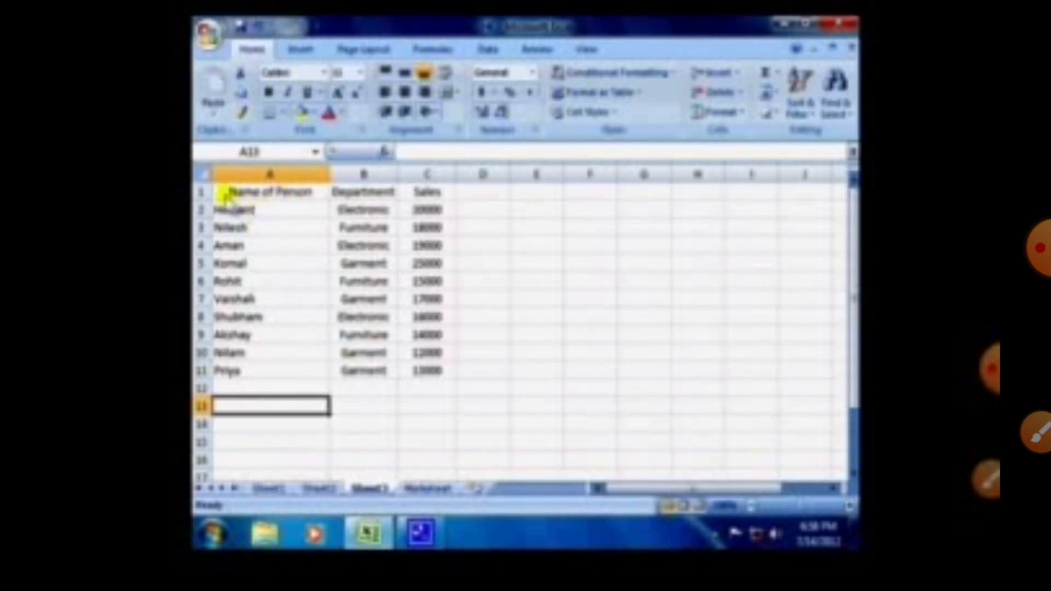
# Sort the table by the Name of Person column from A to Z.
pyautogui.click(287, 199)
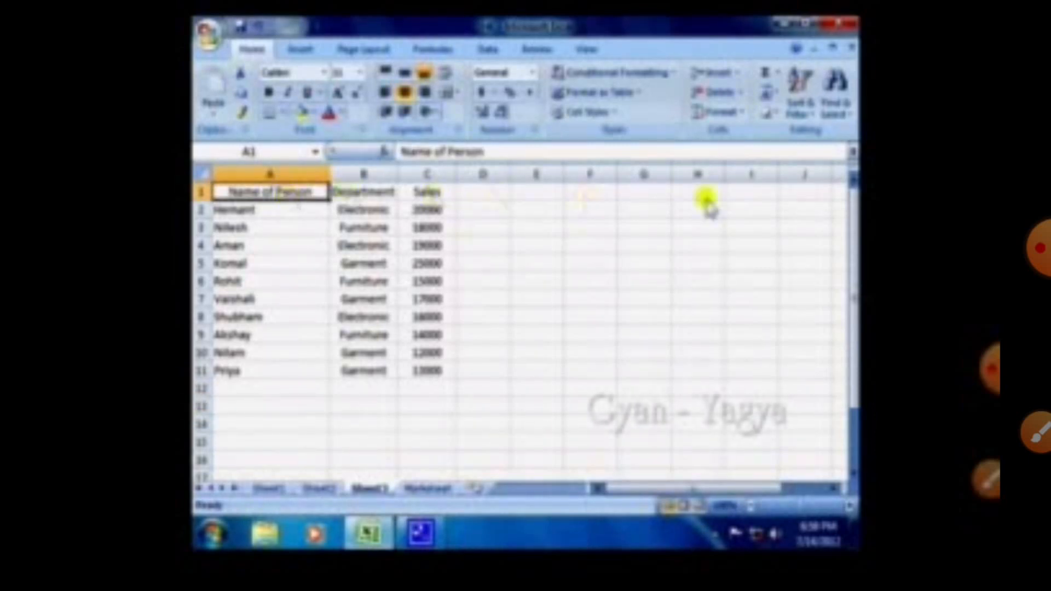
pyautogui.click(815, 115)
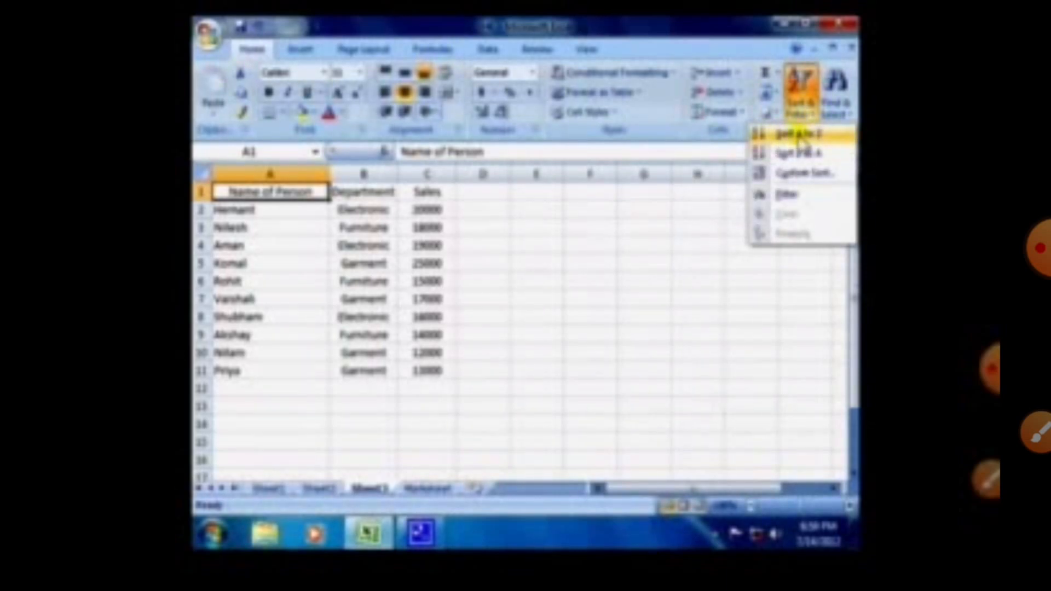
pyautogui.click(800, 135)
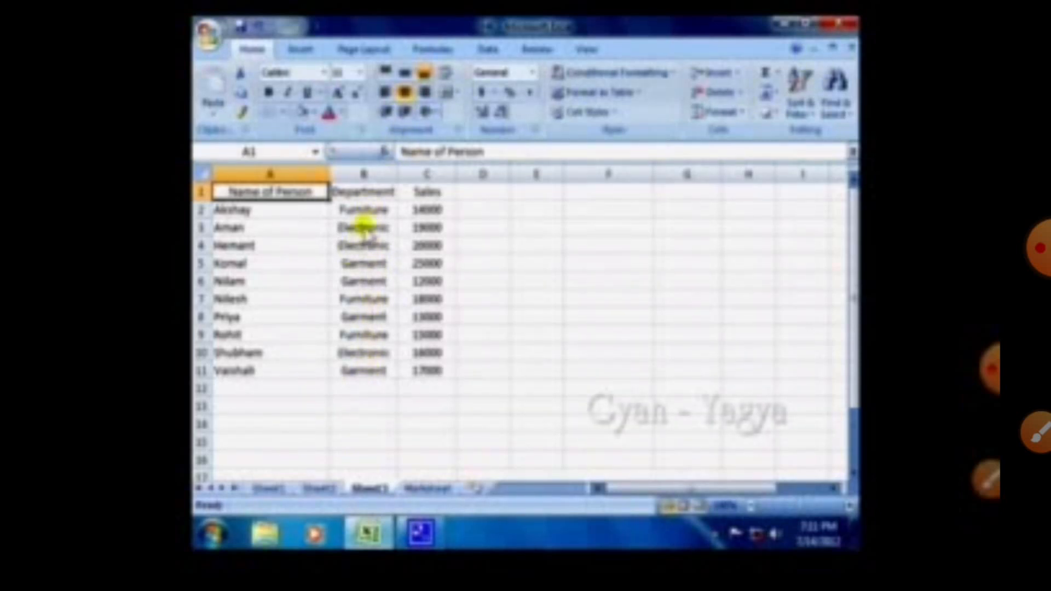
# Sort the table by the Department column from A to Z.
pyautogui.click(371, 194)
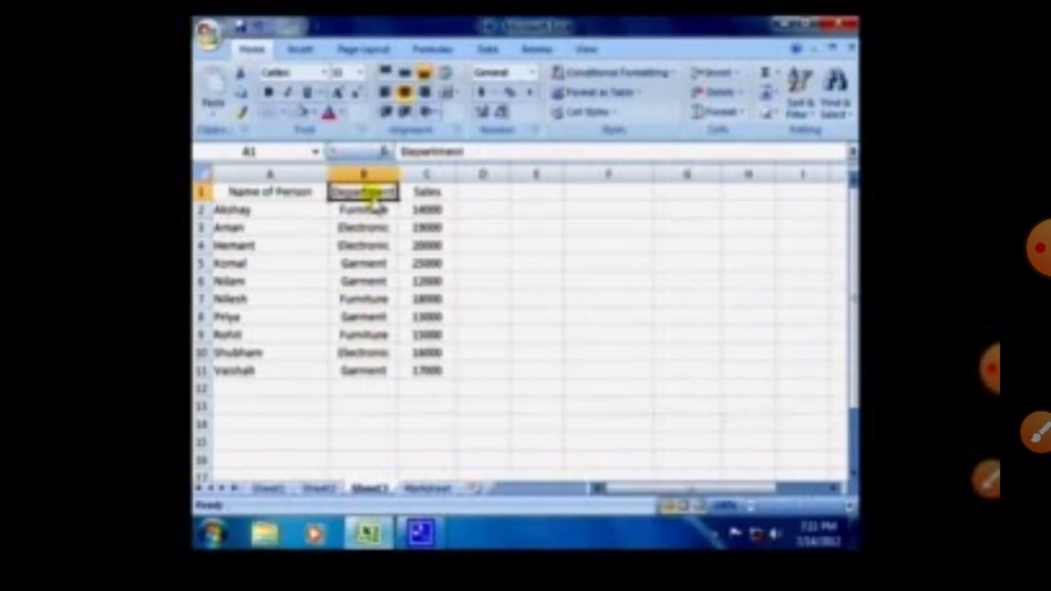
pyautogui.click(814, 116)
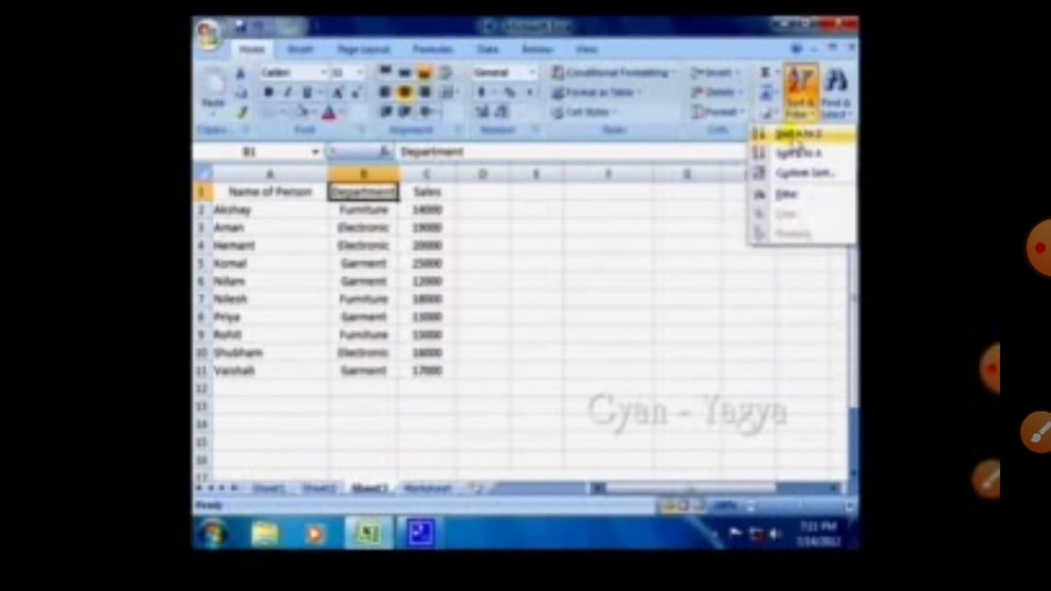
pyautogui.click(809, 138)
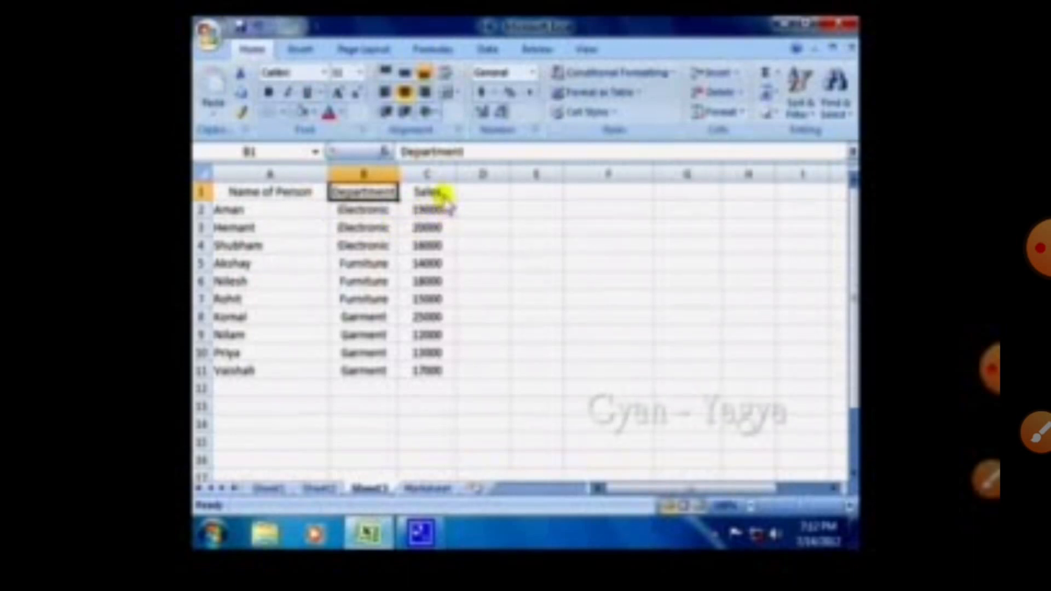
# Sort the table by the Sales column in ascending order, followed by a sort of the same column in descending order.
pyautogui.click(444, 195)
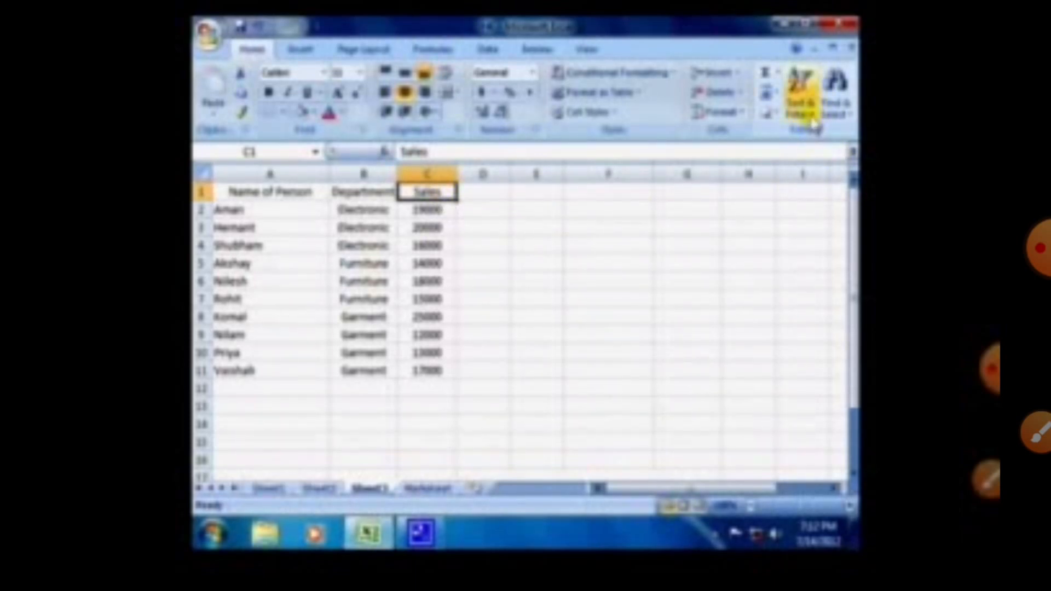
pyautogui.click(802, 104)
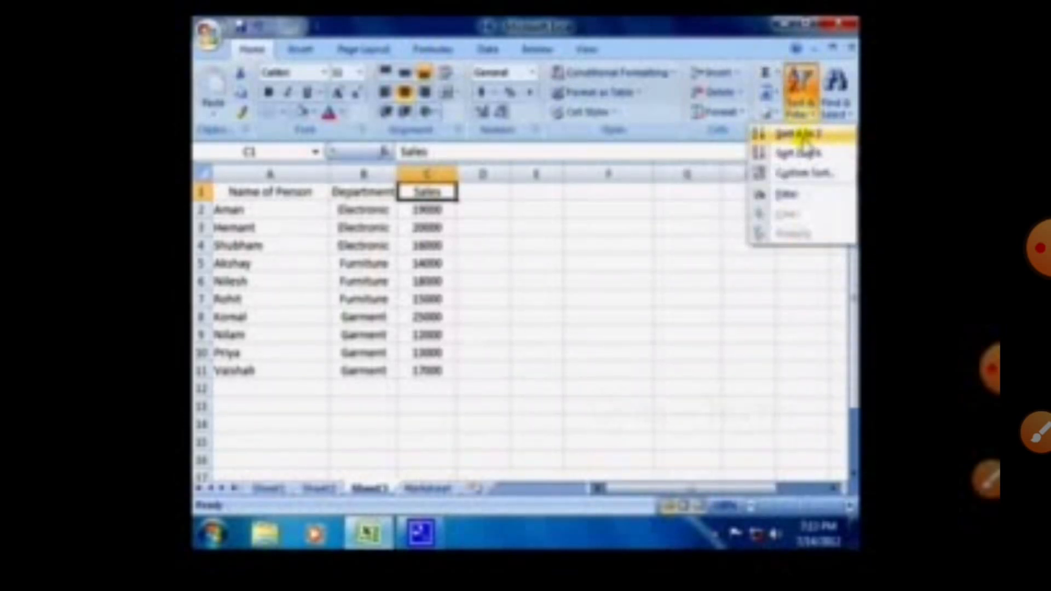
pyautogui.click(810, 135)
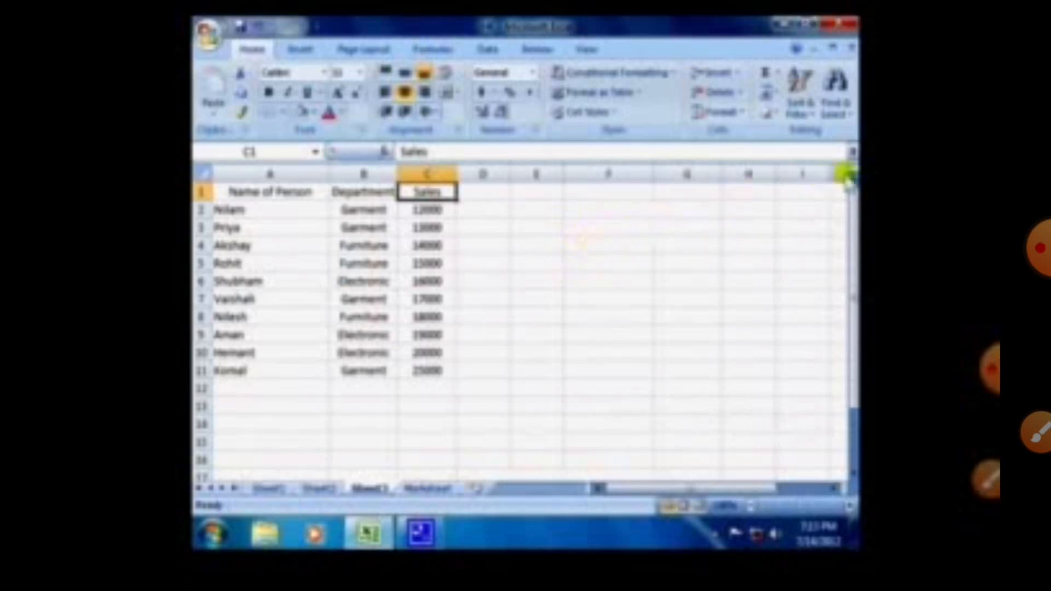
pyautogui.click(804, 111)
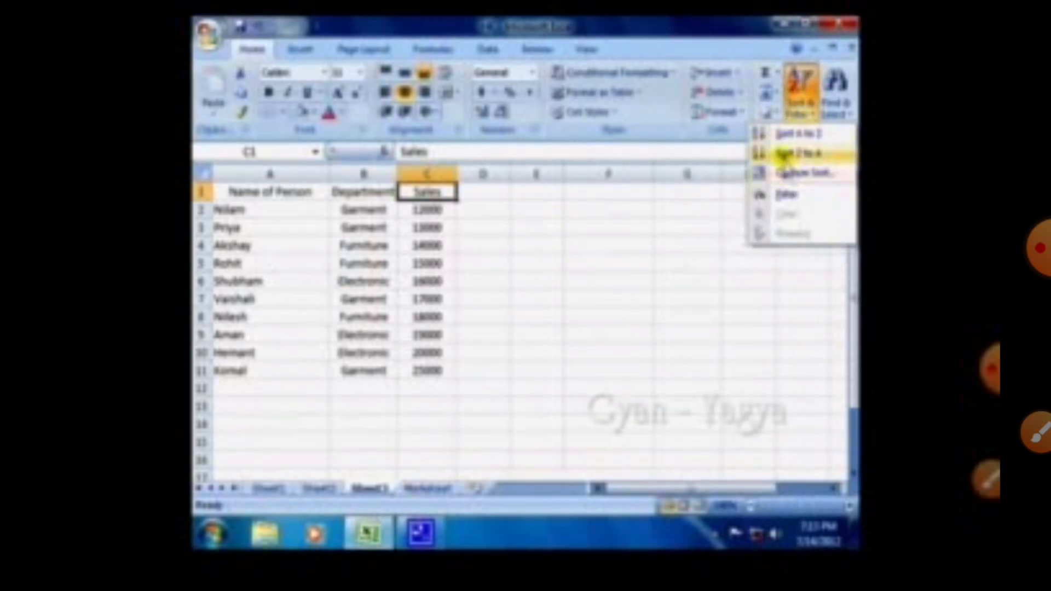
pyautogui.click(809, 155)
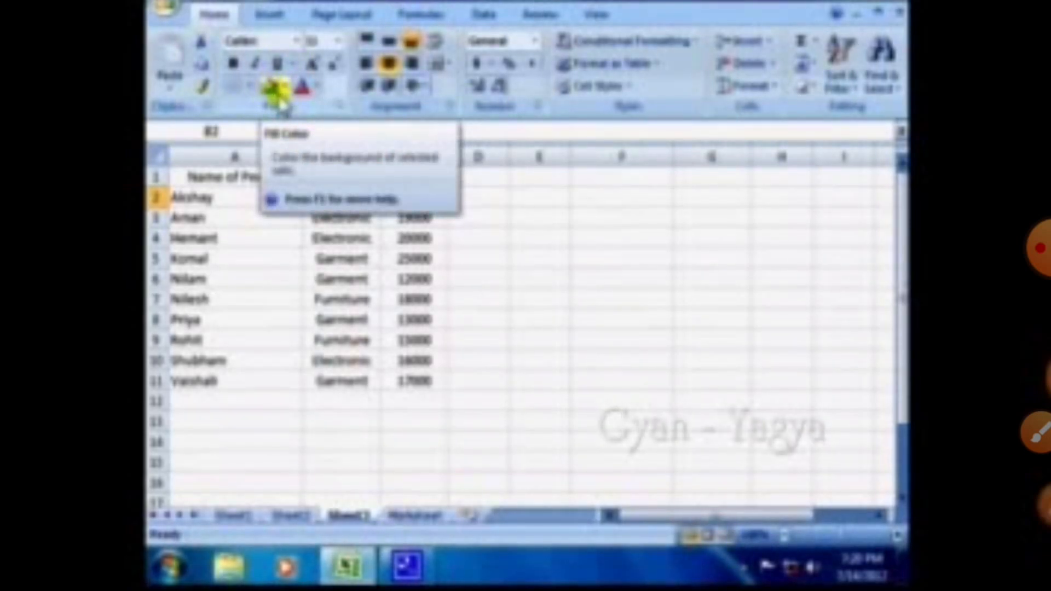
# Fill the Furniture cells B2, B7 and B9 in the Department column with the standard green color.
pyautogui.click(287, 89)
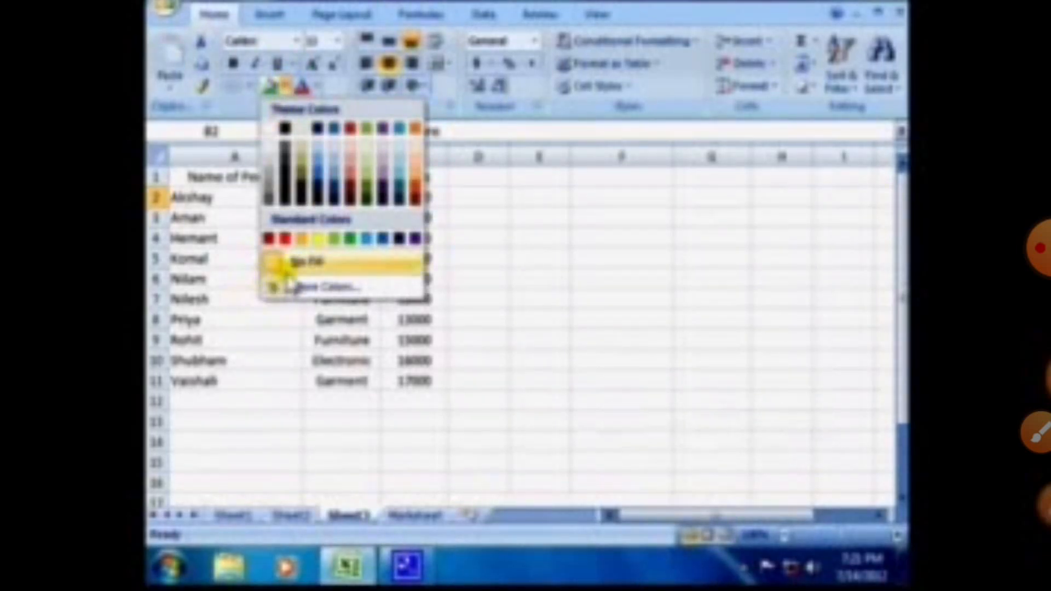
pyautogui.click(351, 242)
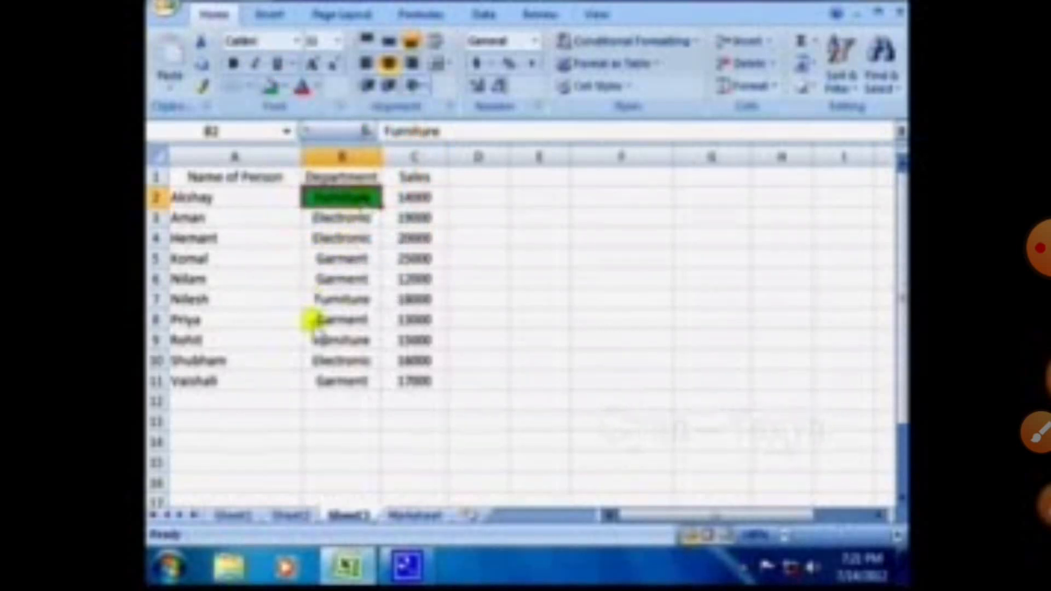
pyautogui.click(346, 301)
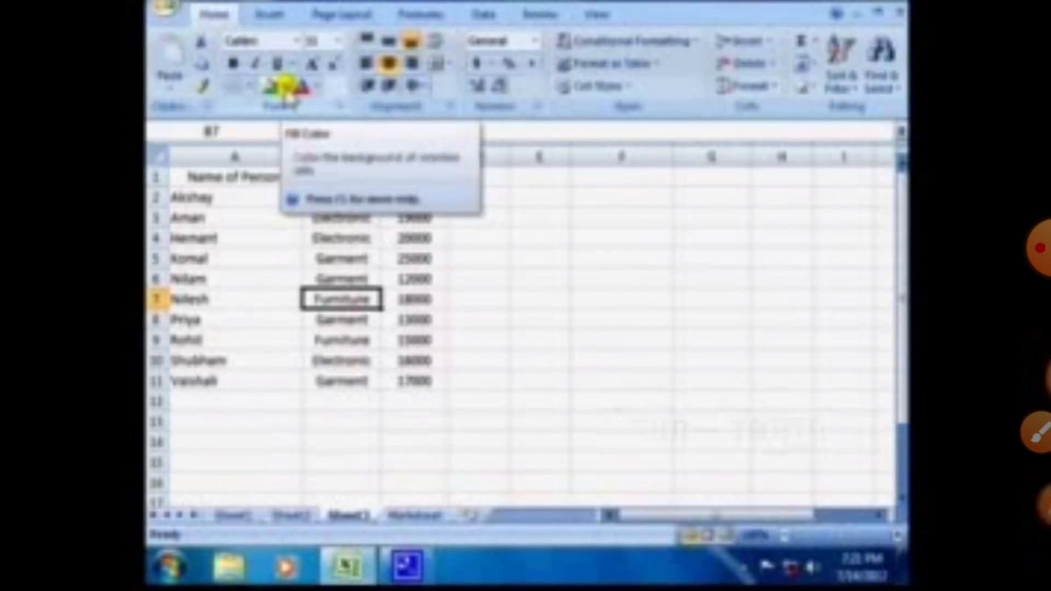
pyautogui.click(273, 88)
pyautogui.click(306, 339)
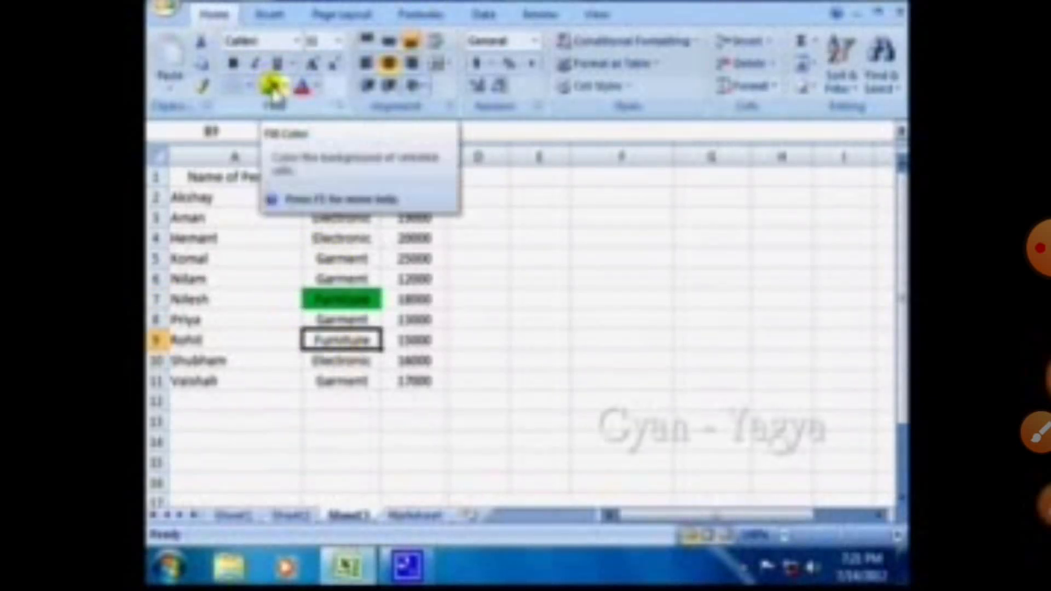
pyautogui.click(274, 88)
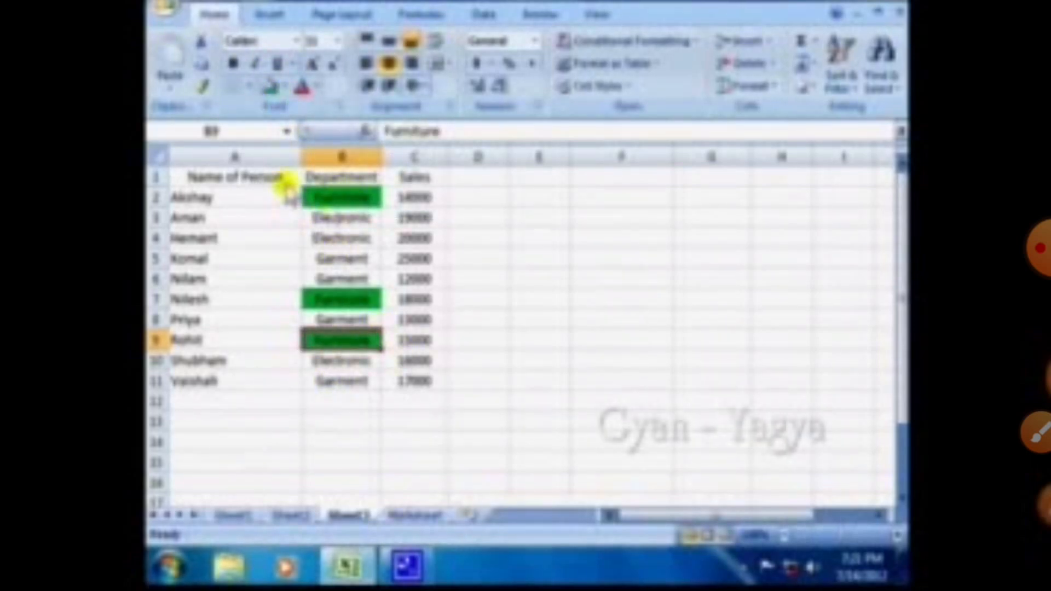
# Fill the Electronic cells B3, B4 and B10 in the Department column with the standard light blue color.
pyautogui.click(364, 220)
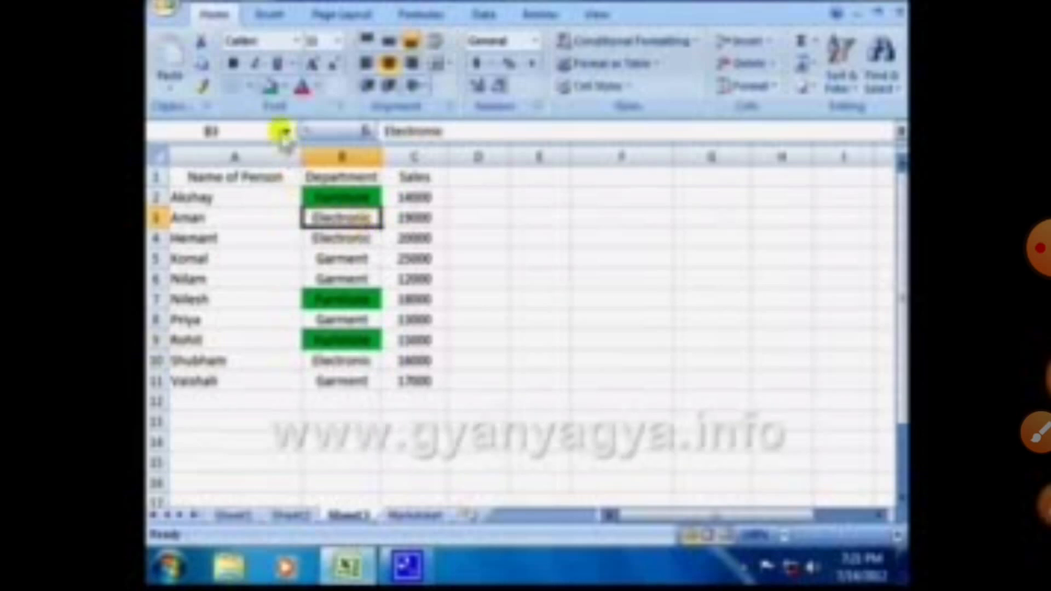
pyautogui.click(282, 89)
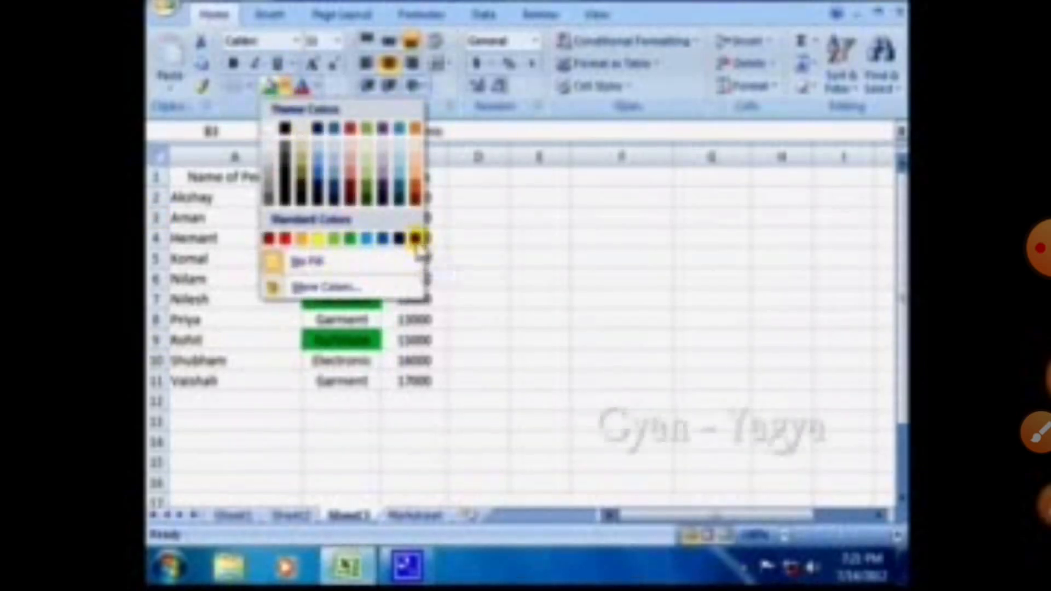
pyautogui.click(367, 239)
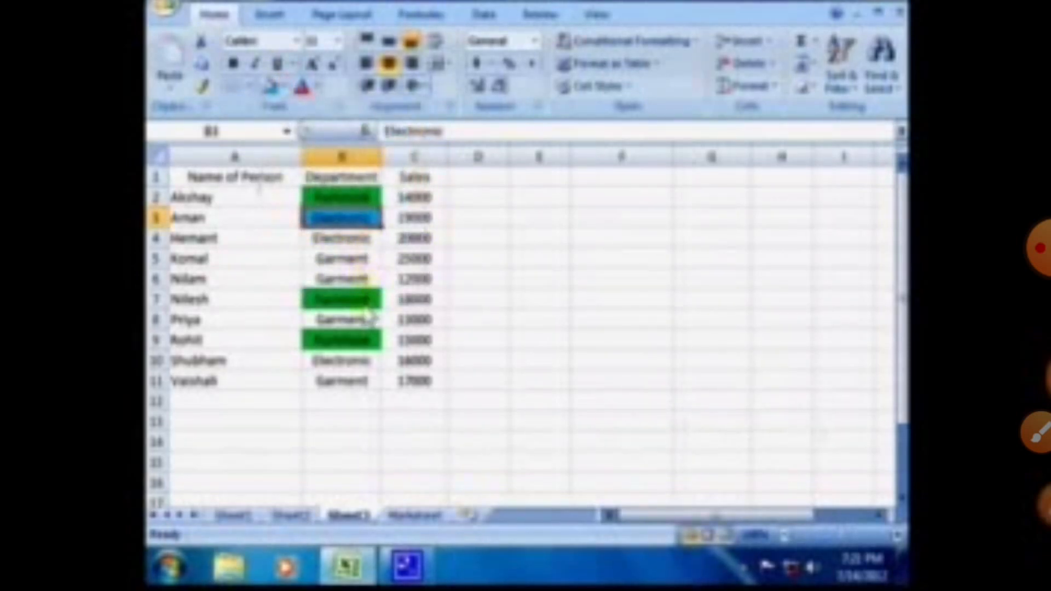
pyautogui.click(321, 239)
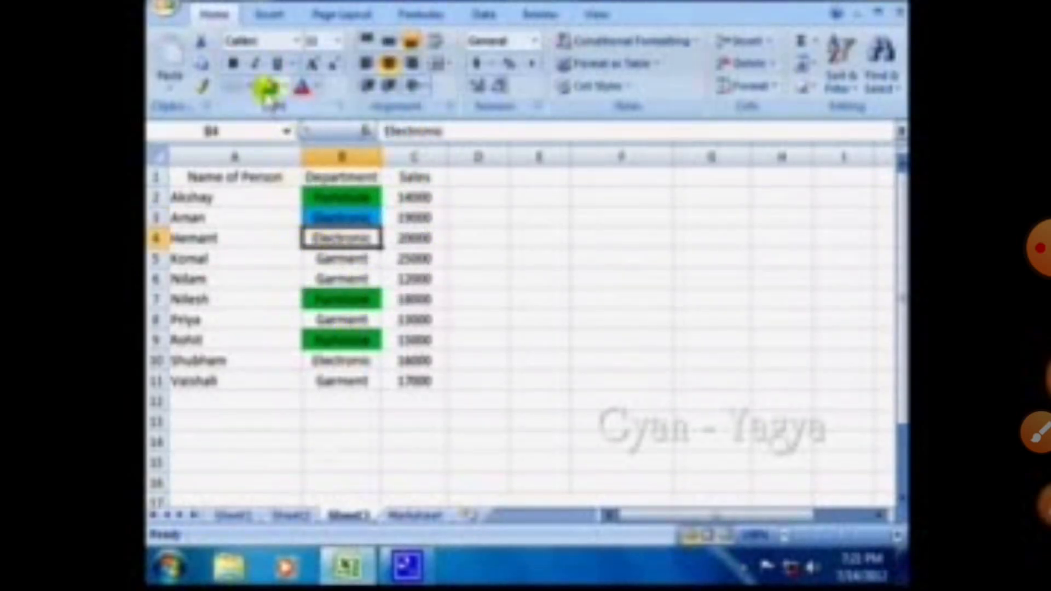
pyautogui.click(268, 87)
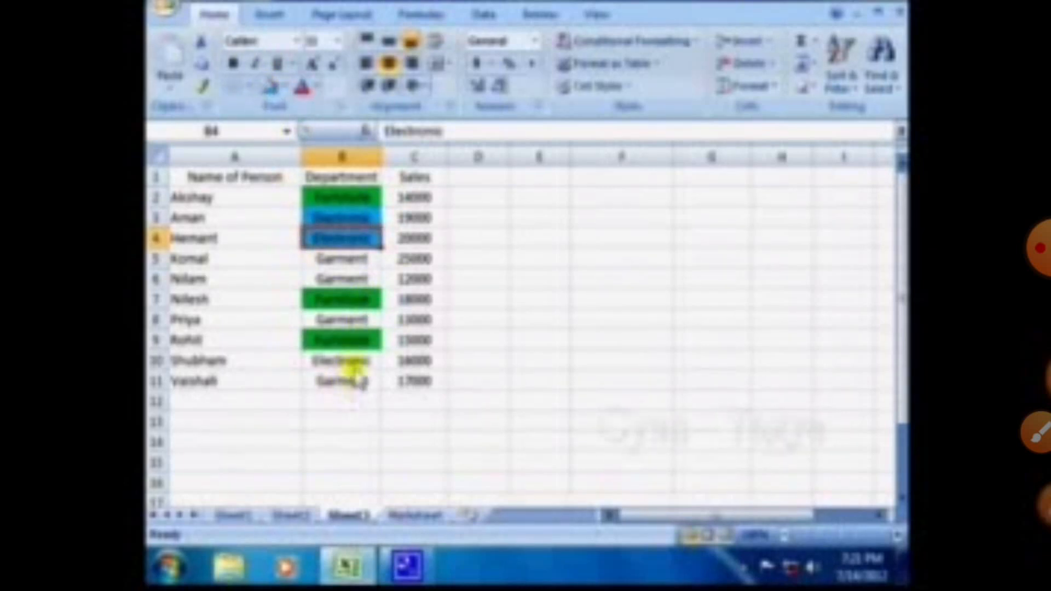
pyautogui.click(350, 362)
pyautogui.click(270, 88)
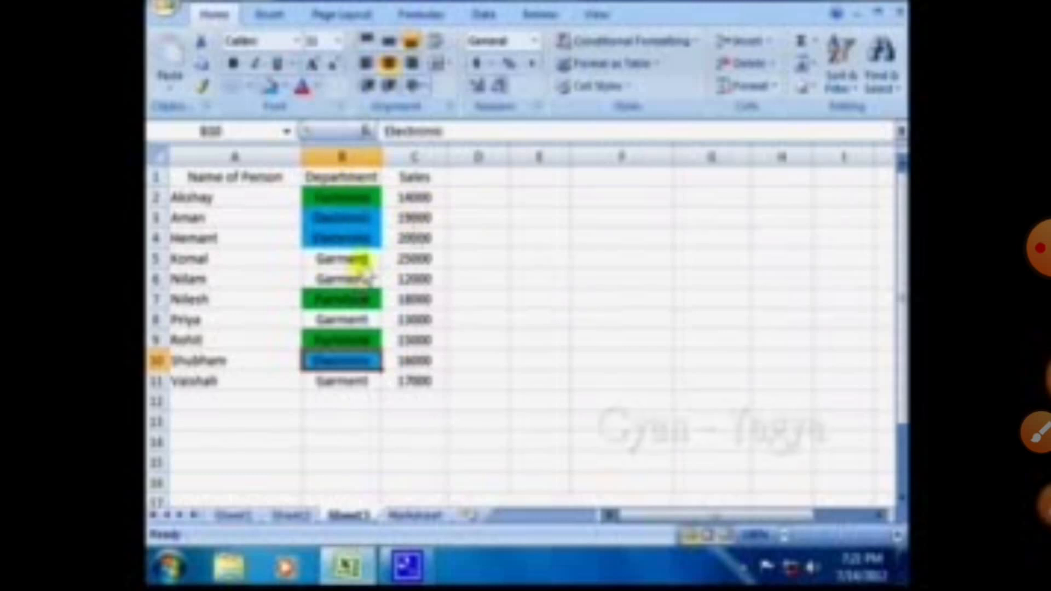
# Fill the Garment cells B5, B6, B8 and B11 in the Department column with the standard orange color.
pyautogui.click(356, 263)
pyautogui.click(283, 87)
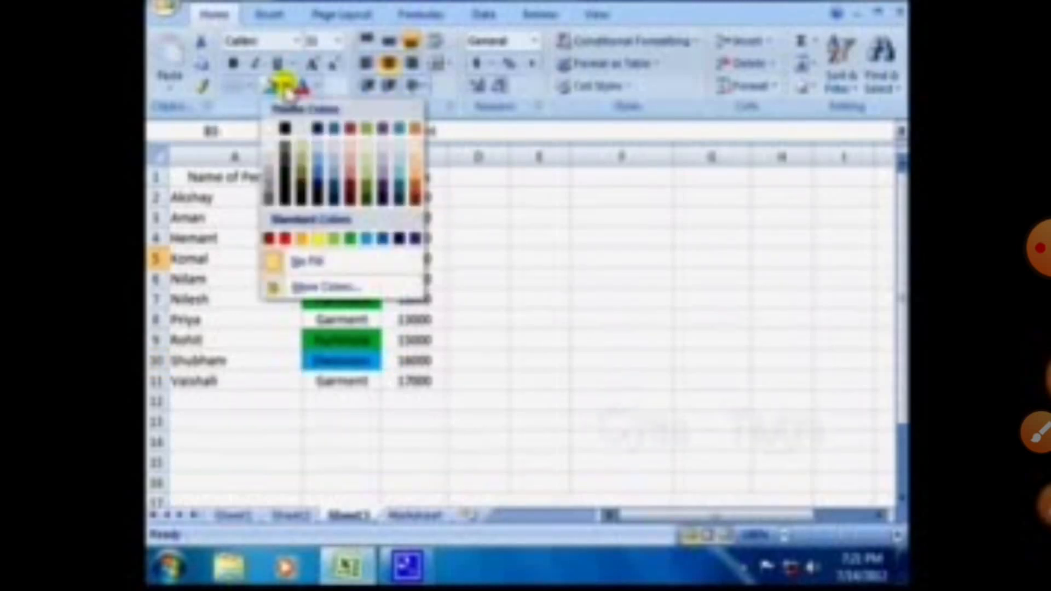
pyautogui.click(301, 239)
pyautogui.press('Down')
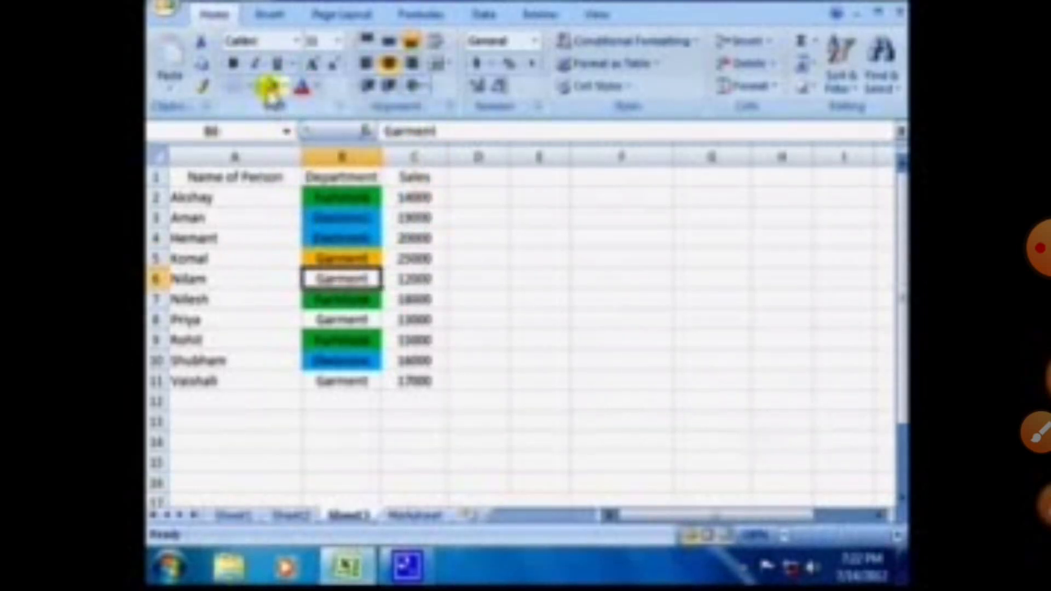
pyautogui.click(272, 88)
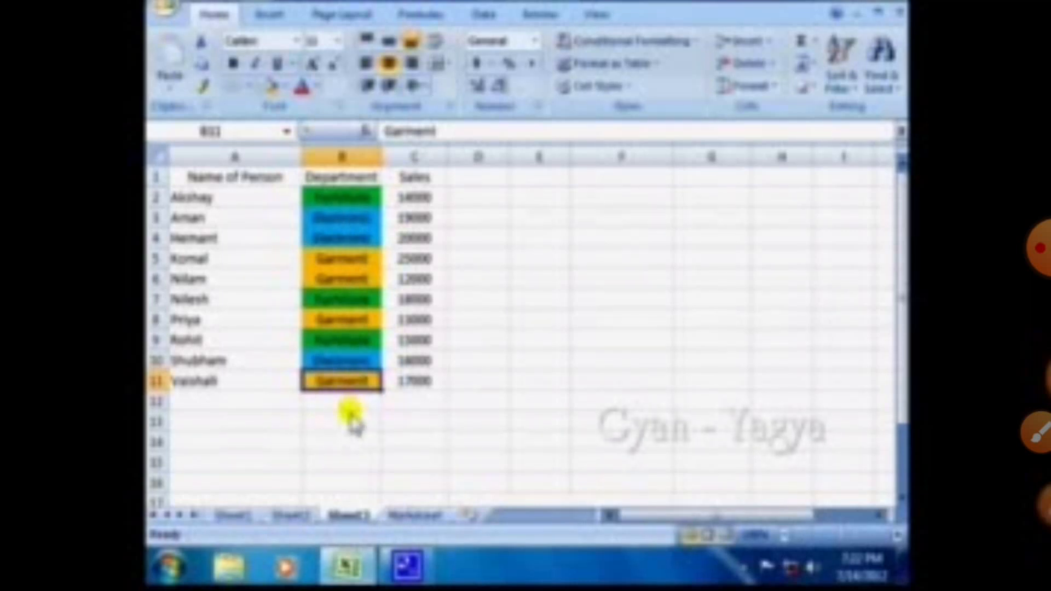
# Start a custom sort of the table, sorting the Department column by cell color.
pyautogui.click(373, 188)
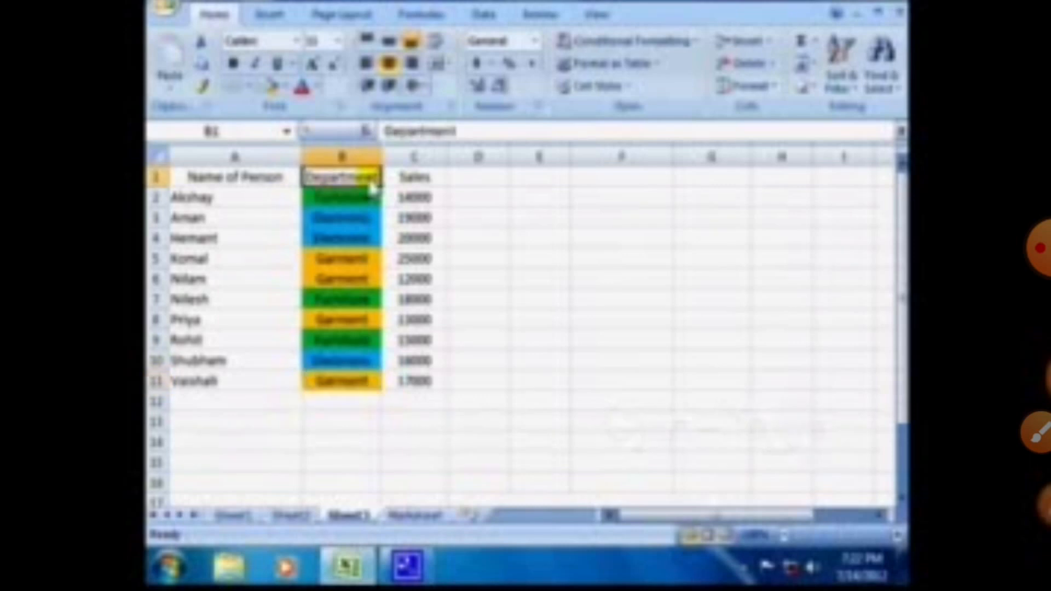
pyautogui.click(857, 96)
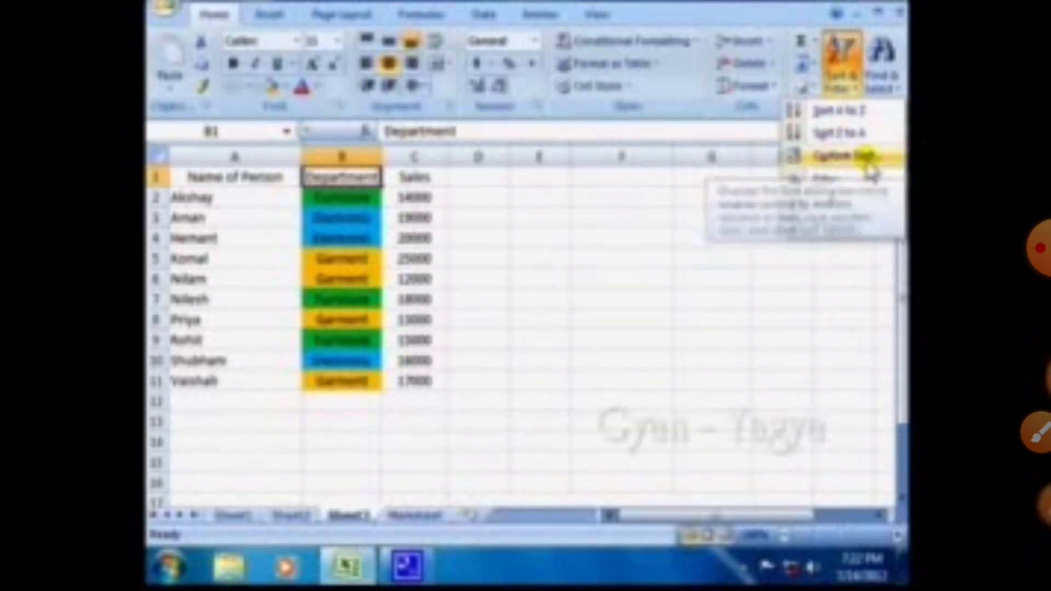
pyautogui.click(840, 159)
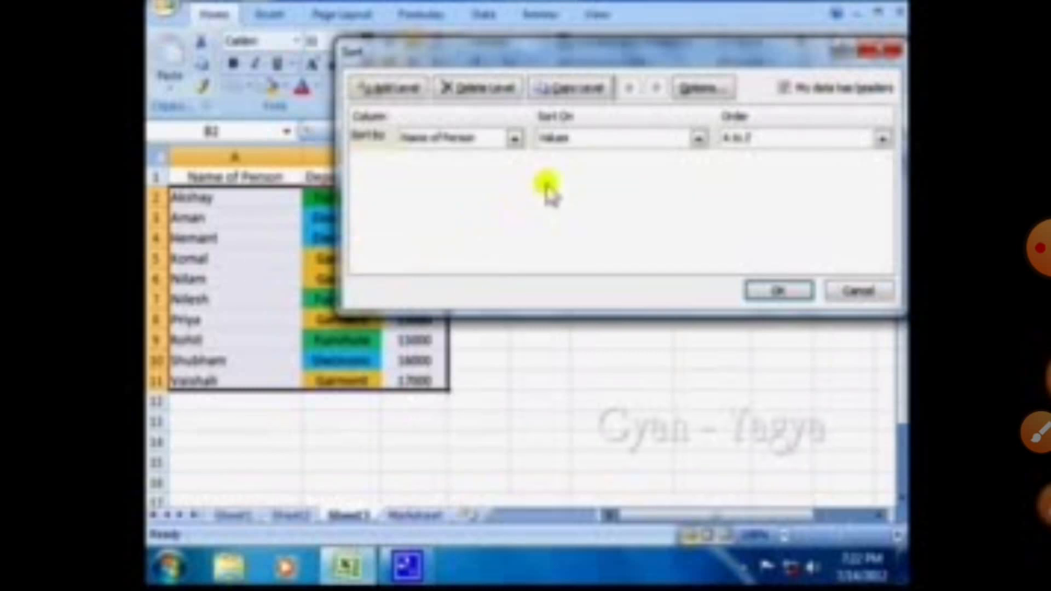
pyautogui.click(610, 139)
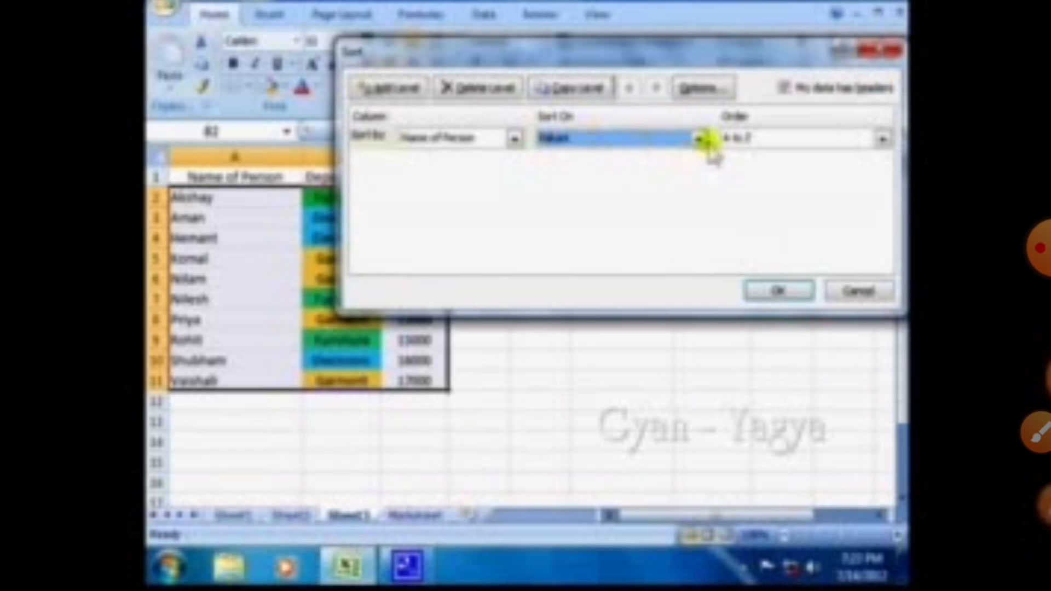
pyautogui.click(699, 139)
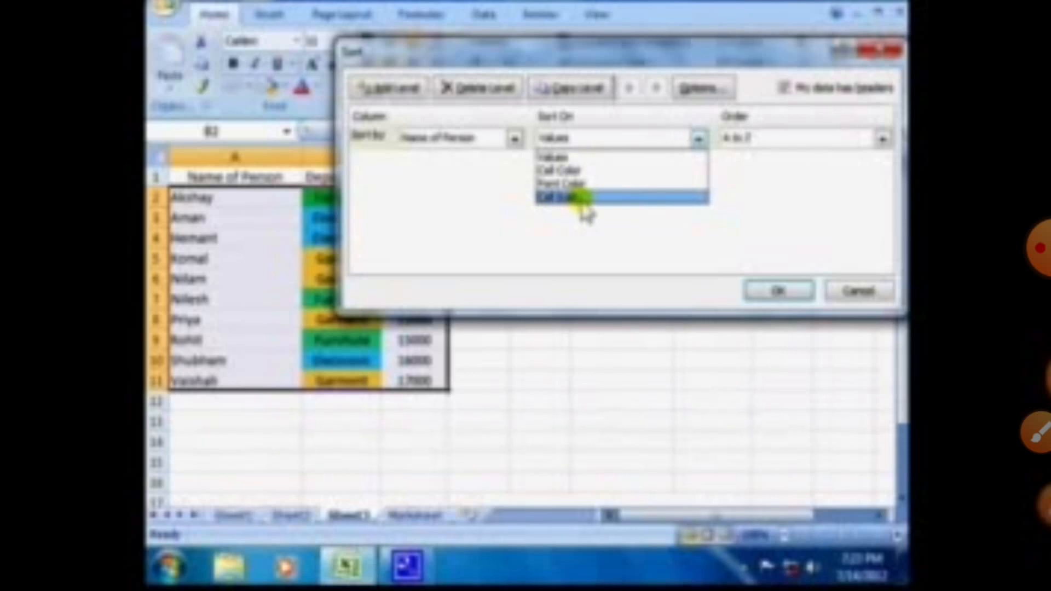
pyautogui.click(569, 171)
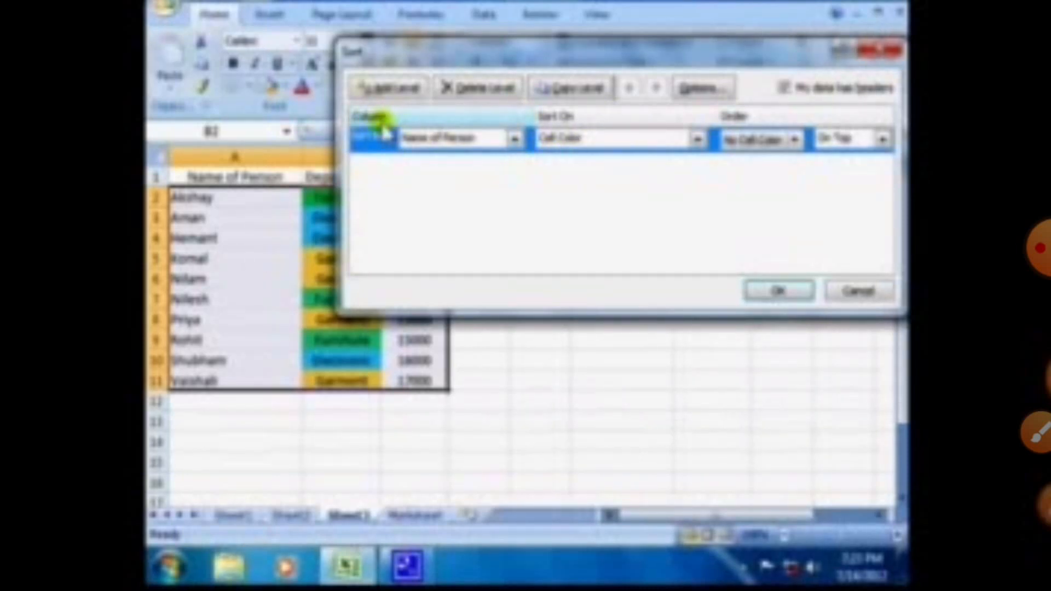
pyautogui.click(515, 139)
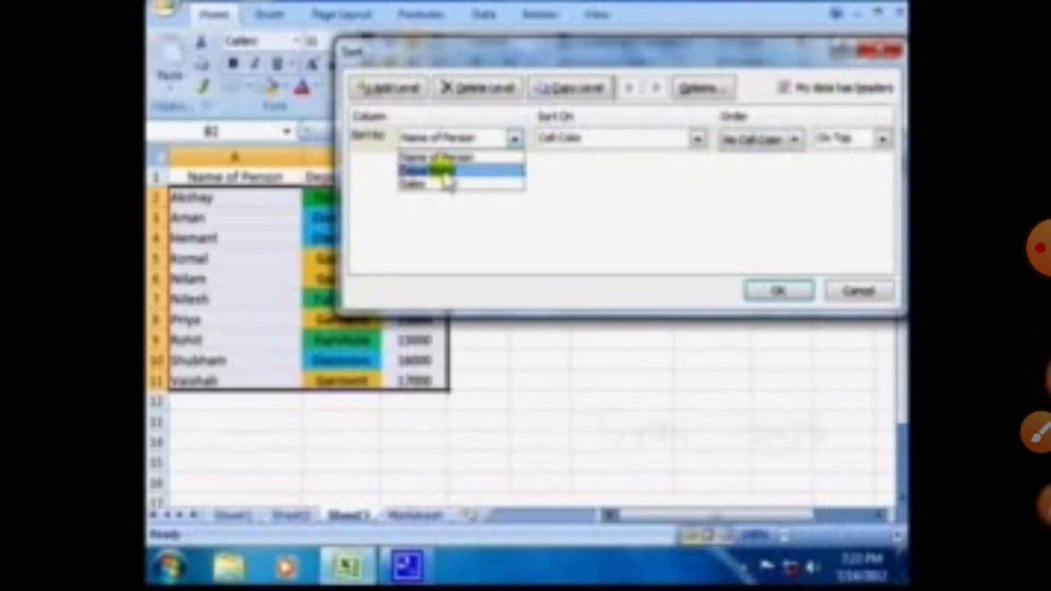
pyautogui.click(444, 172)
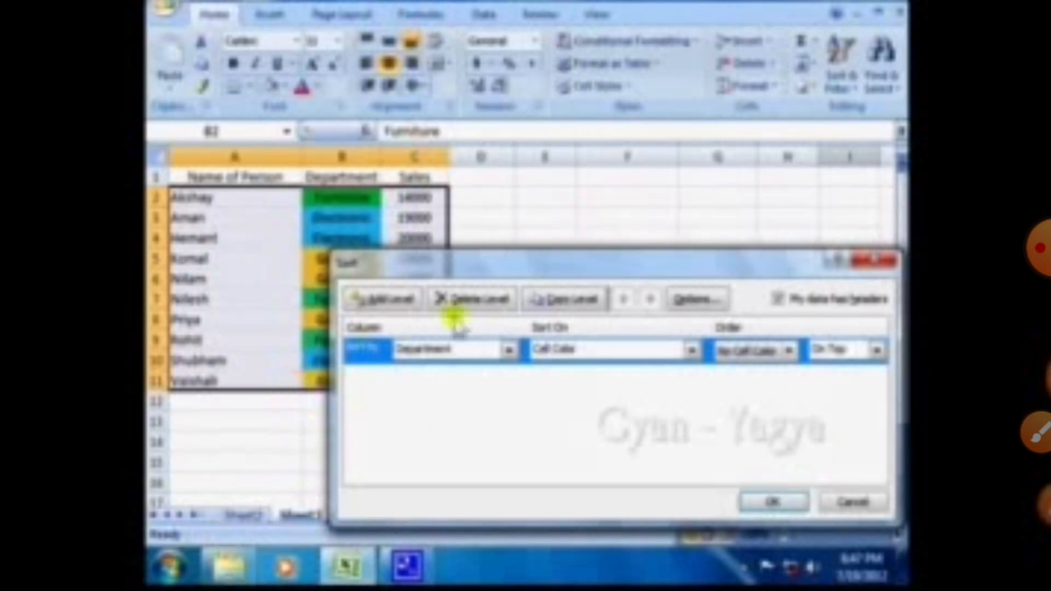
# Set the sort order to place the orange cell color on top and apply the sort.
pyautogui.click(788, 350)
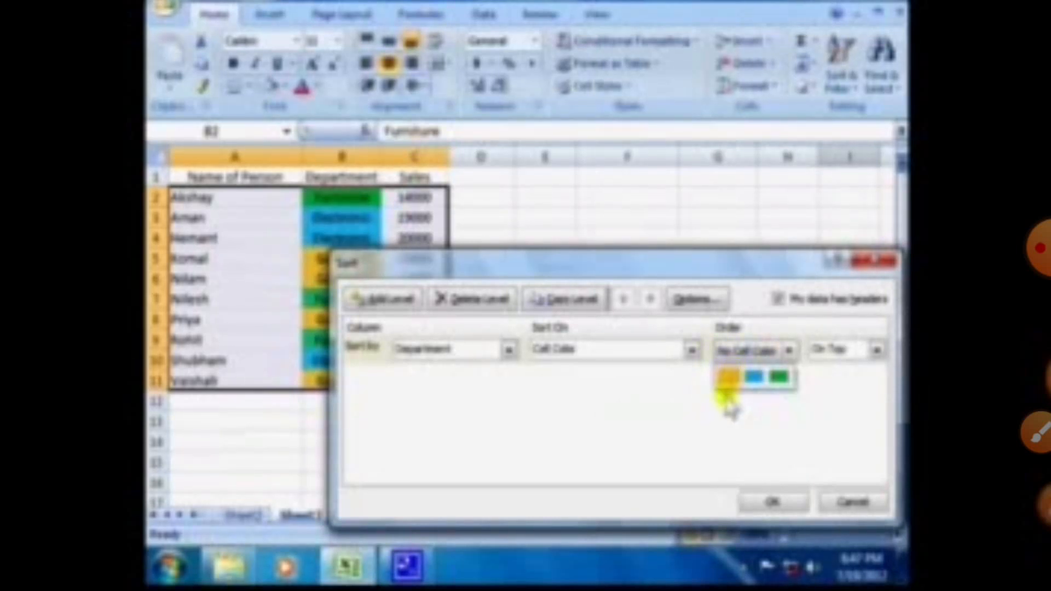
pyautogui.click(729, 376)
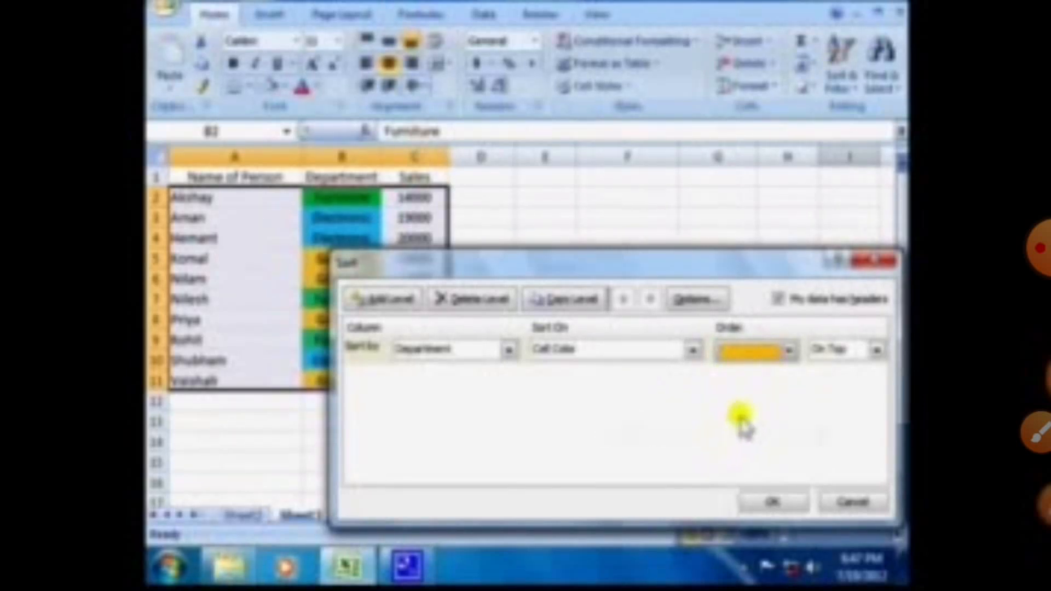
pyautogui.click(877, 350)
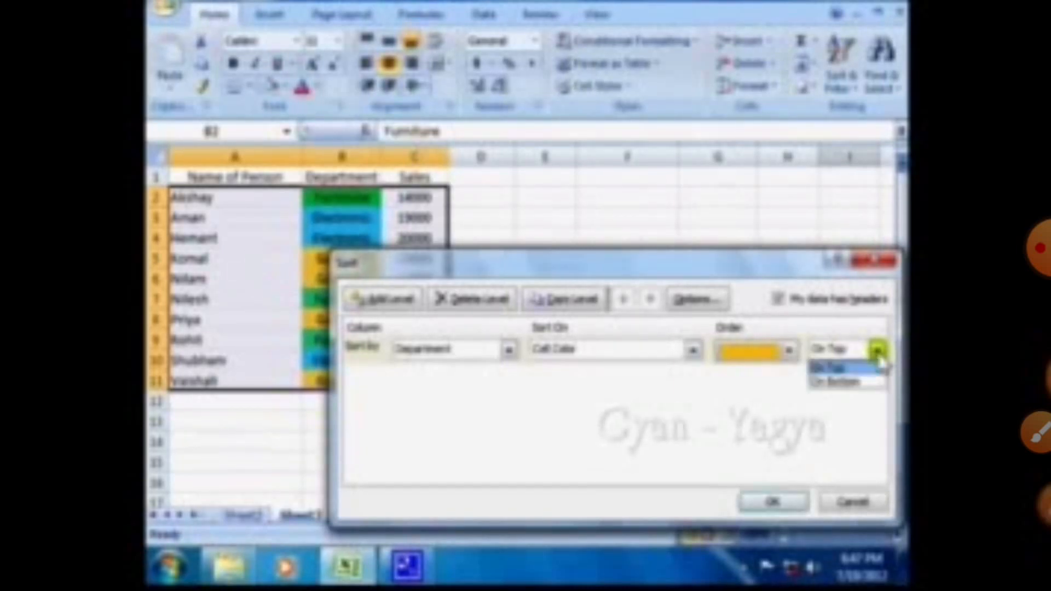
pyautogui.click(841, 370)
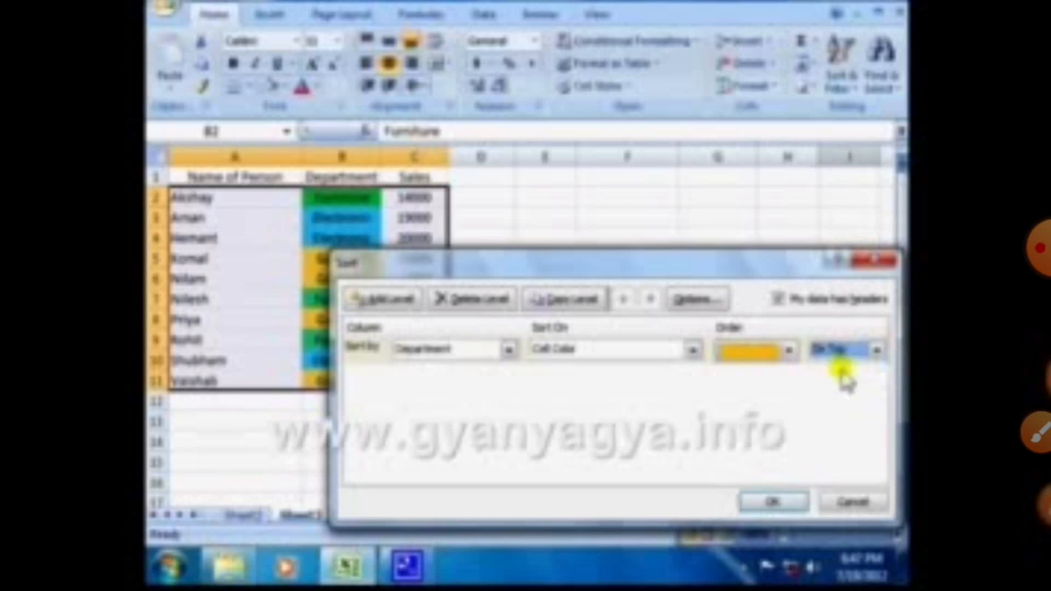
pyautogui.click(777, 503)
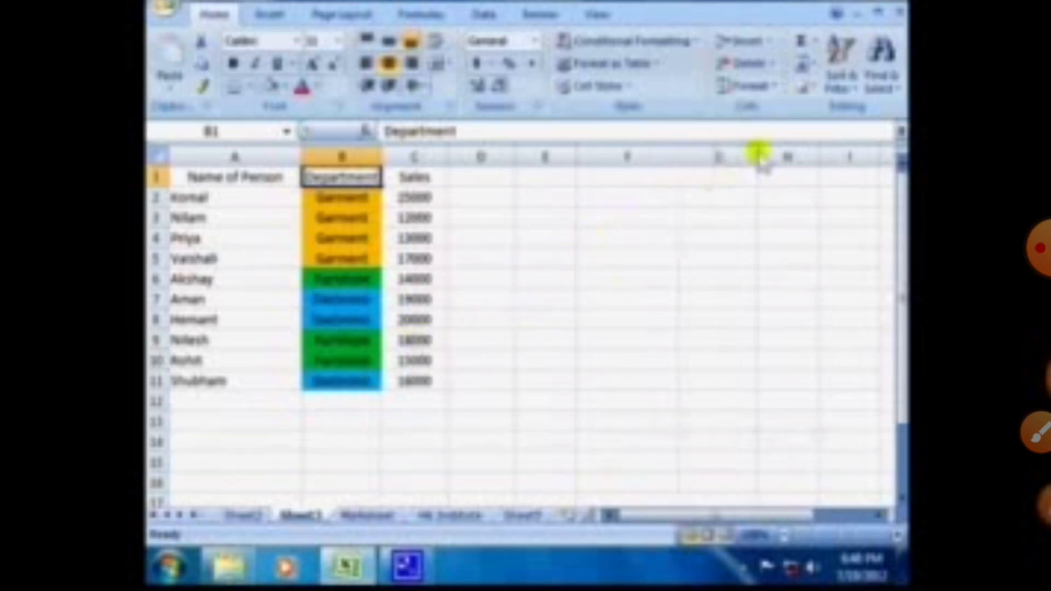
# Apply another custom sort on the Department column's cell color, placing light blue on bottom.
pyautogui.click(858, 98)
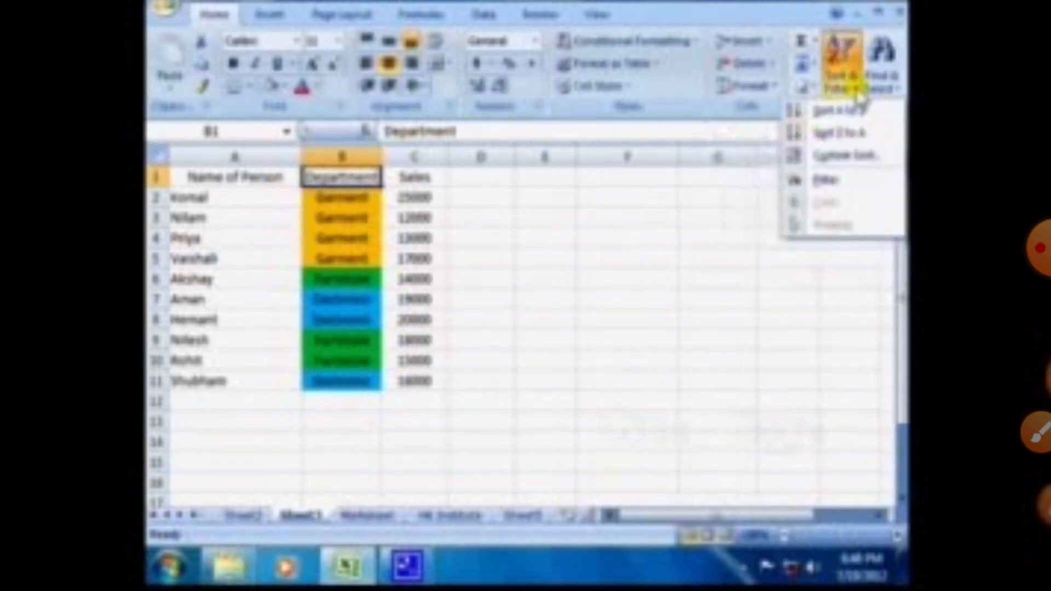
pyautogui.click(850, 161)
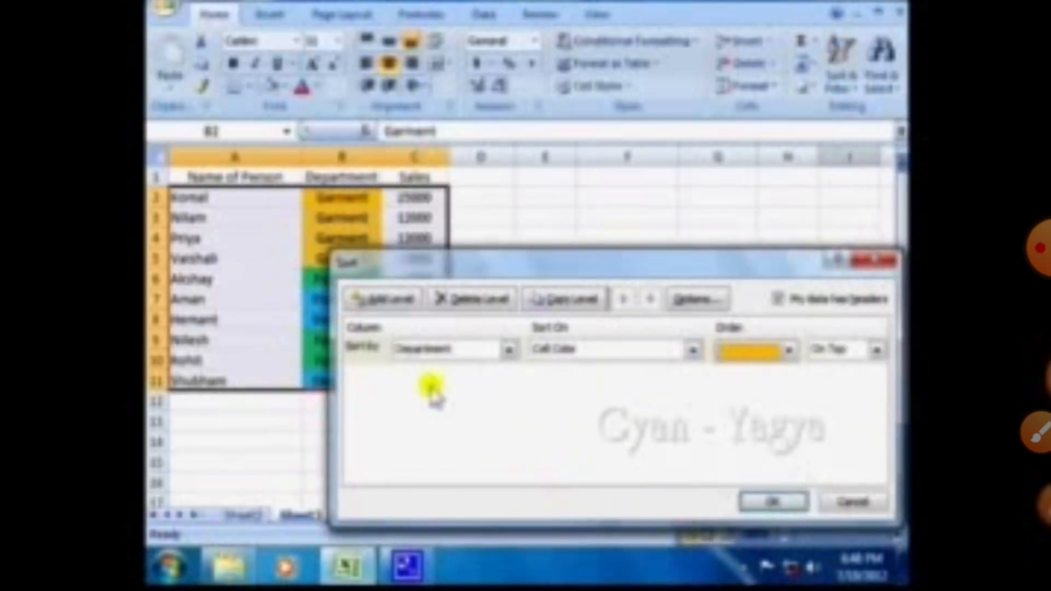
pyautogui.click(790, 350)
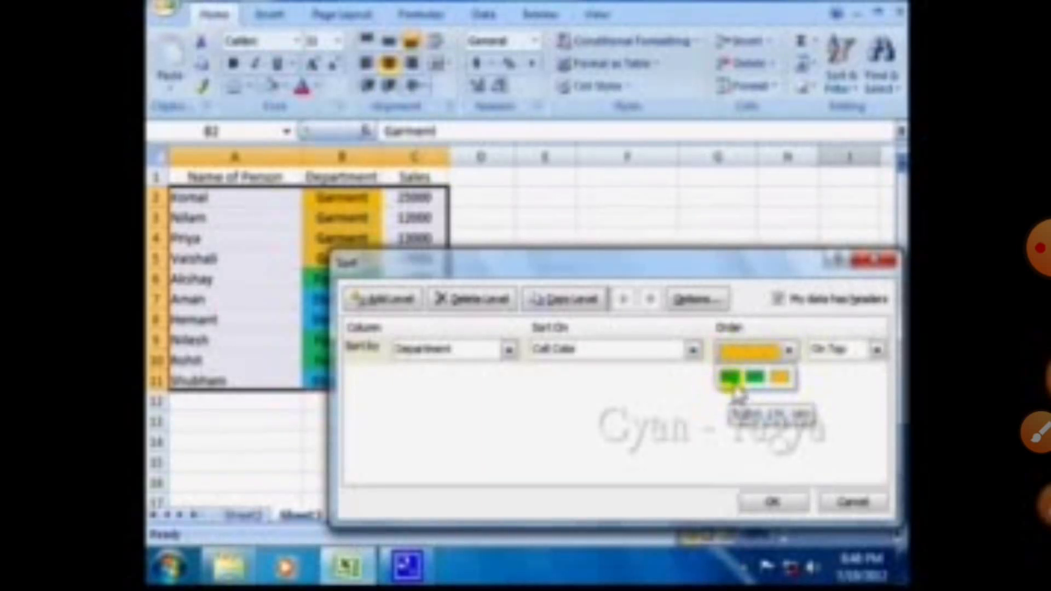
pyautogui.click(731, 383)
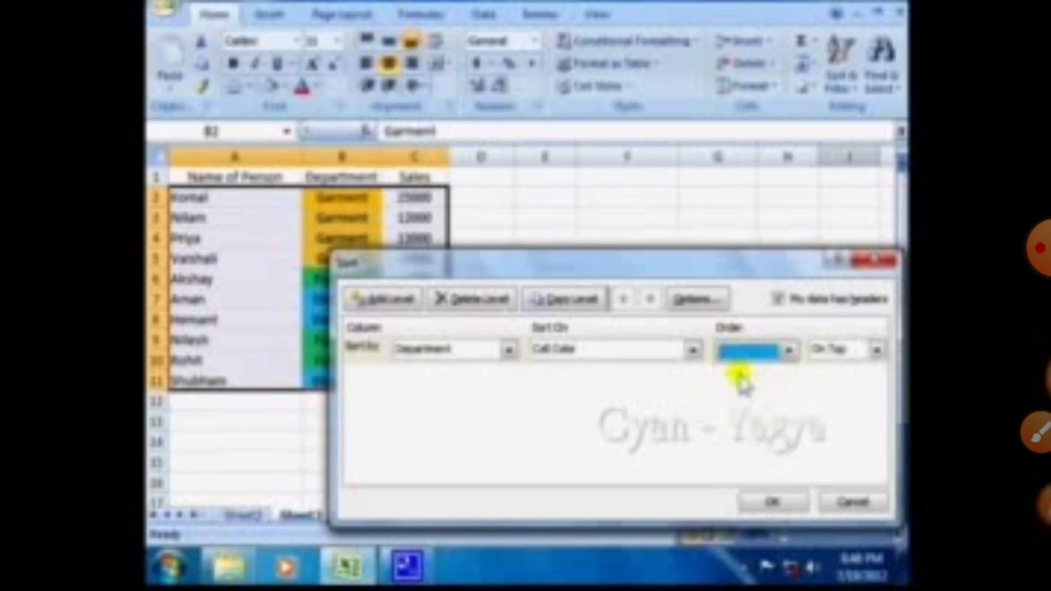
pyautogui.click(879, 352)
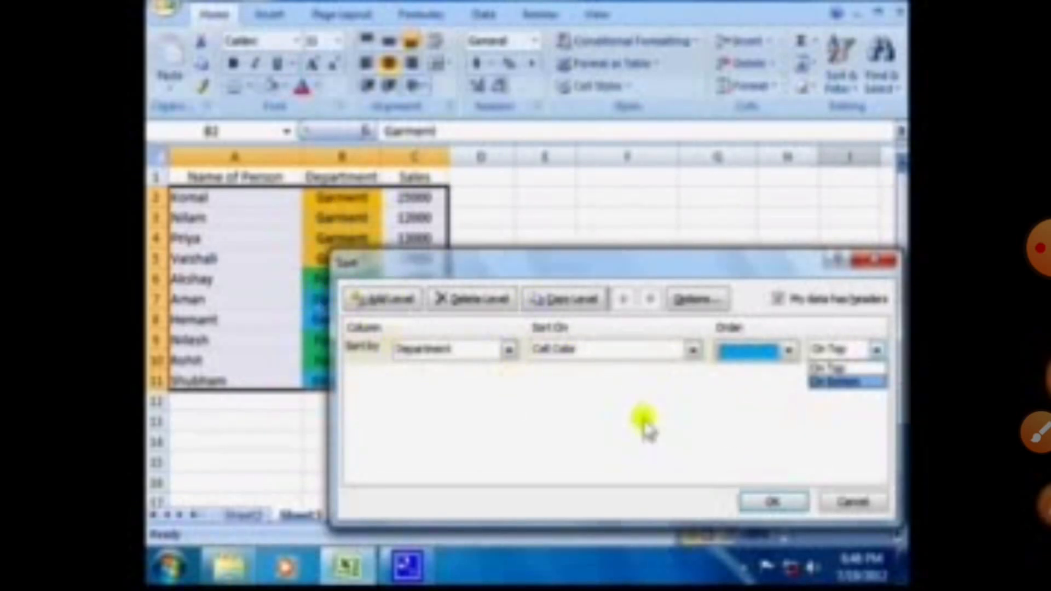
pyautogui.click(830, 385)
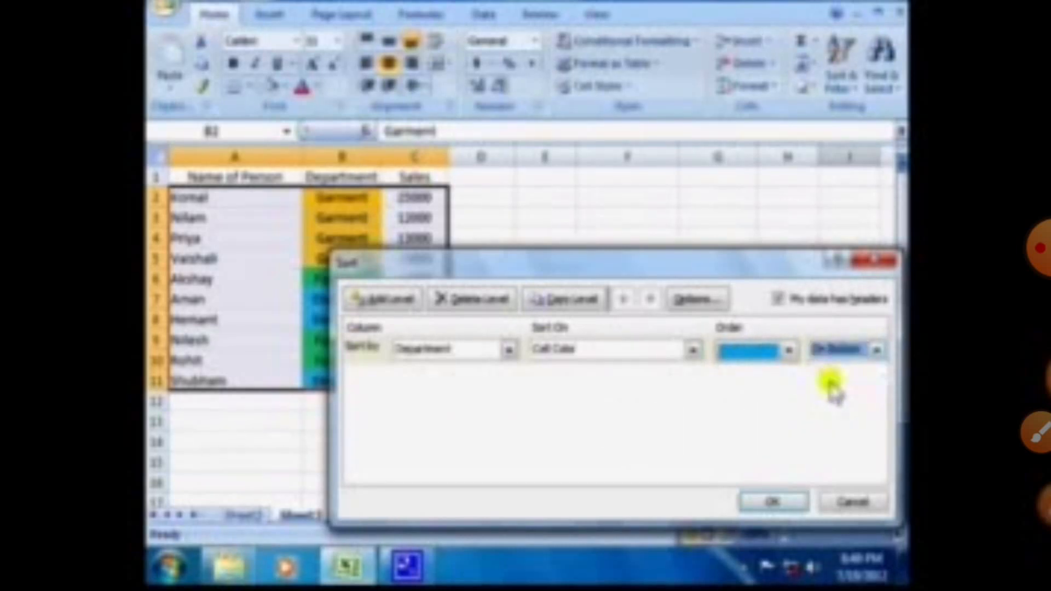
pyautogui.click(777, 503)
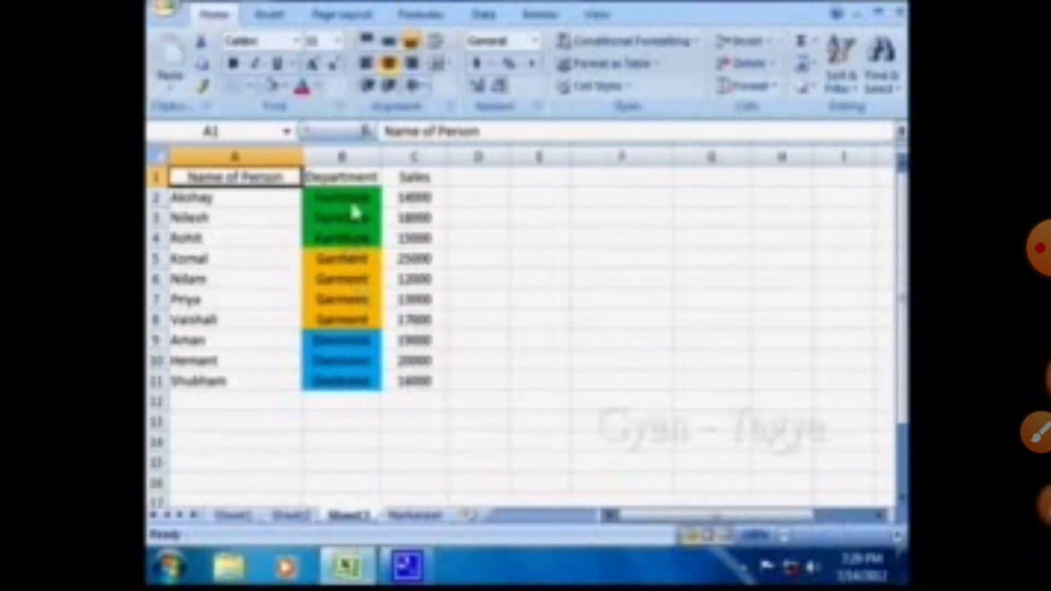
# Remove the fill color from the Department column cells B1 to B11 and deselect the range.
pyautogui.moveTo(354, 184); pyautogui.dragTo(347, 387)
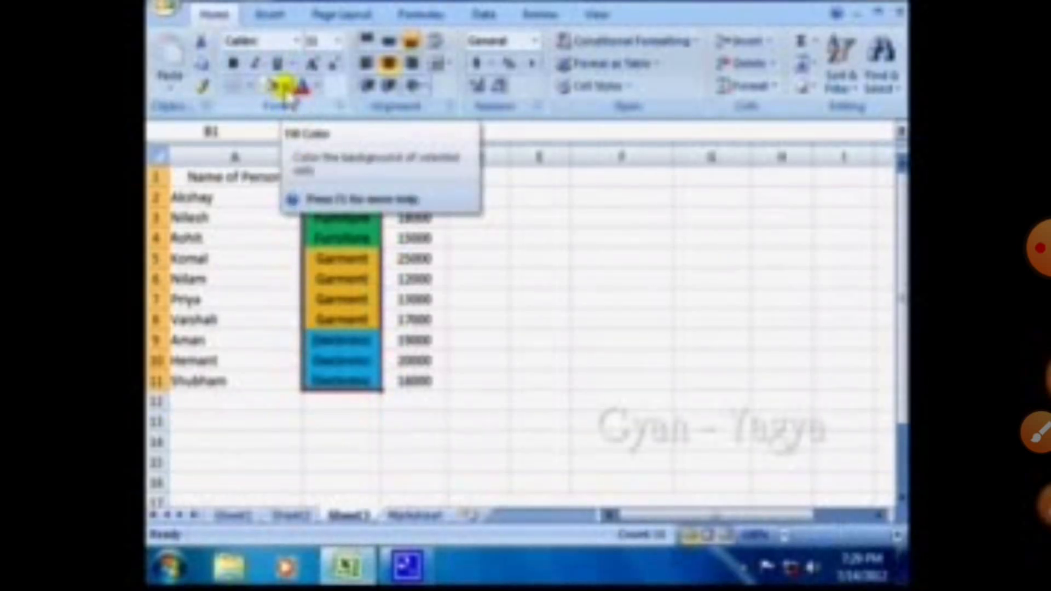
pyautogui.click(290, 88)
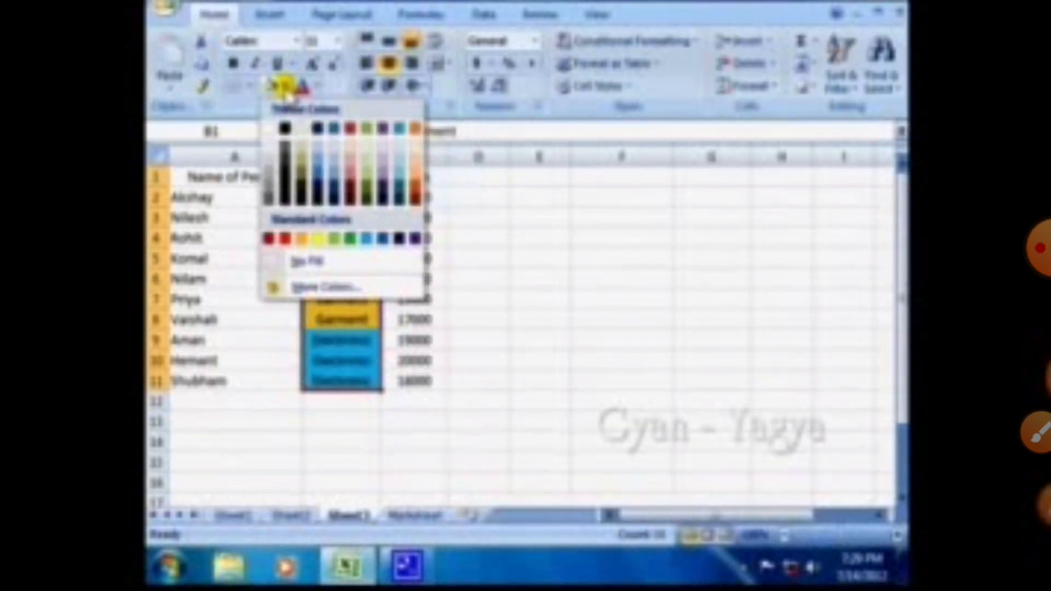
pyautogui.click(299, 262)
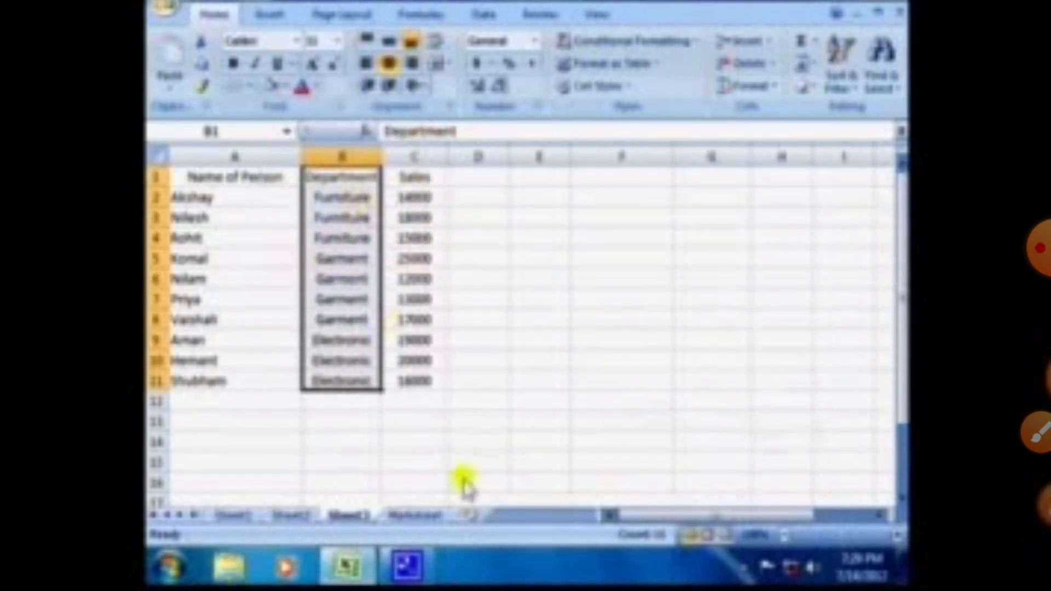
pyautogui.click(570, 389)
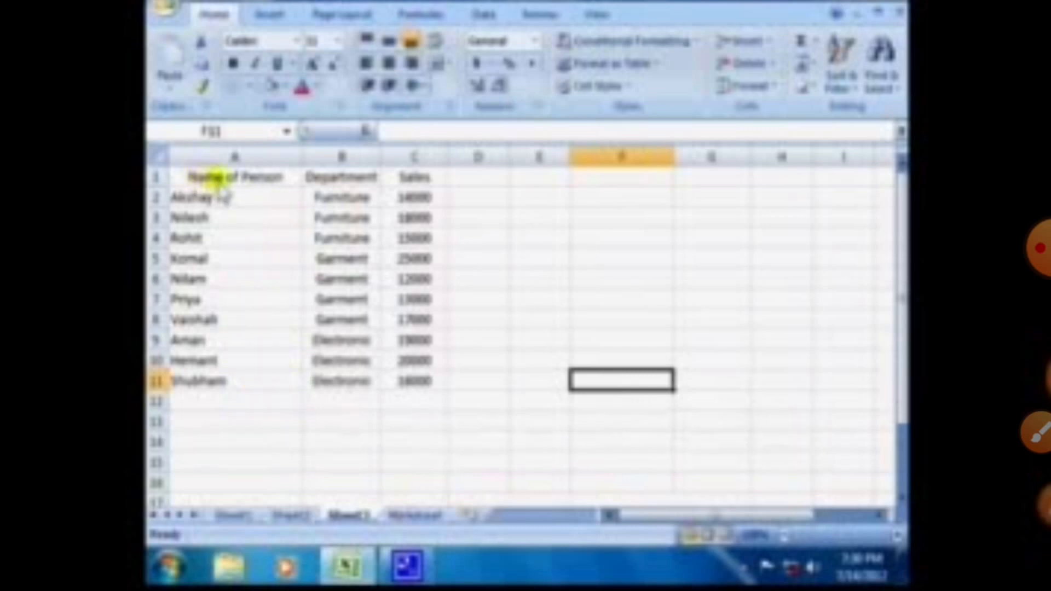
# Turn on filtering for the table's header row, starting from the Name of Person cell.
pyautogui.click(274, 182)
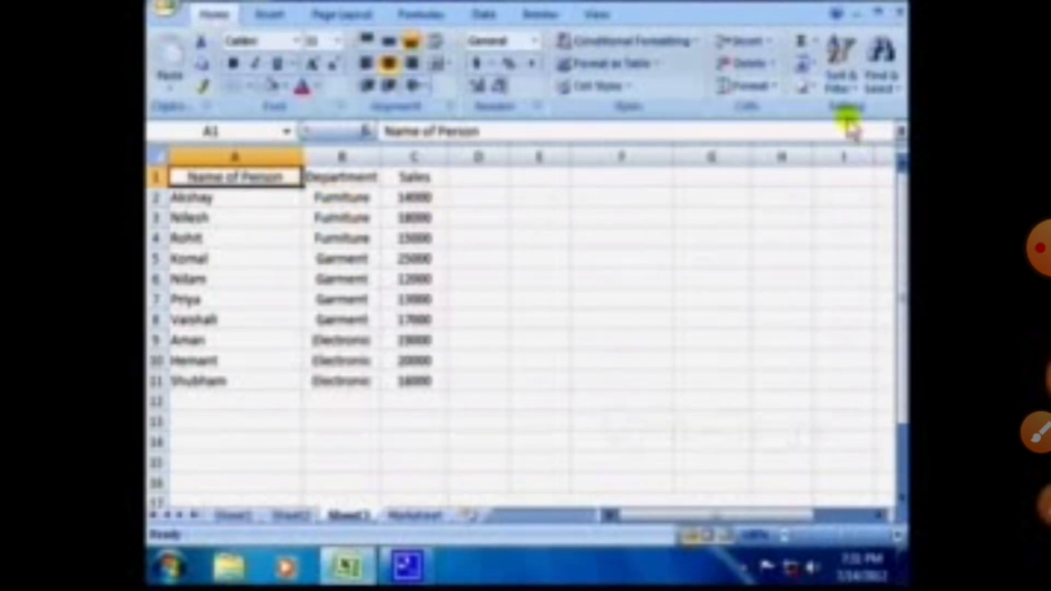
pyautogui.click(858, 90)
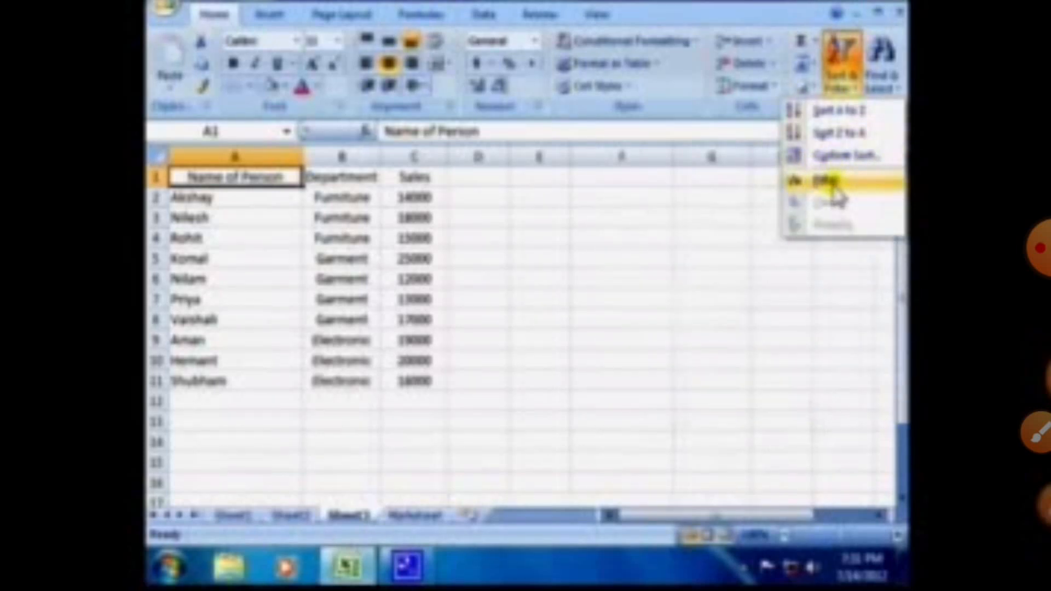
pyautogui.click(830, 182)
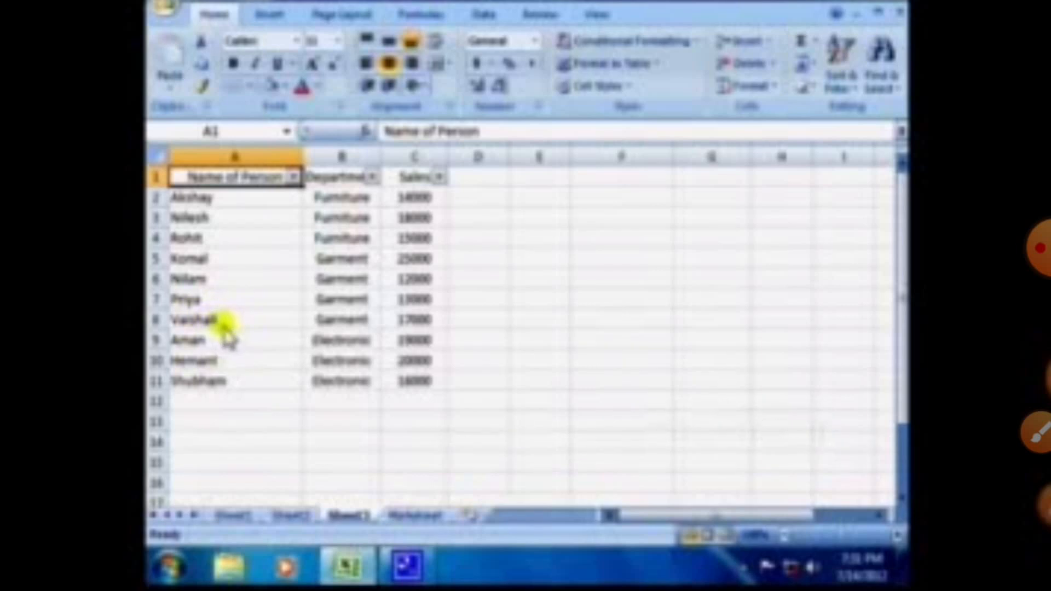
# Filter the Name of Person column to show only the last person in its value list.
pyautogui.click(294, 178)
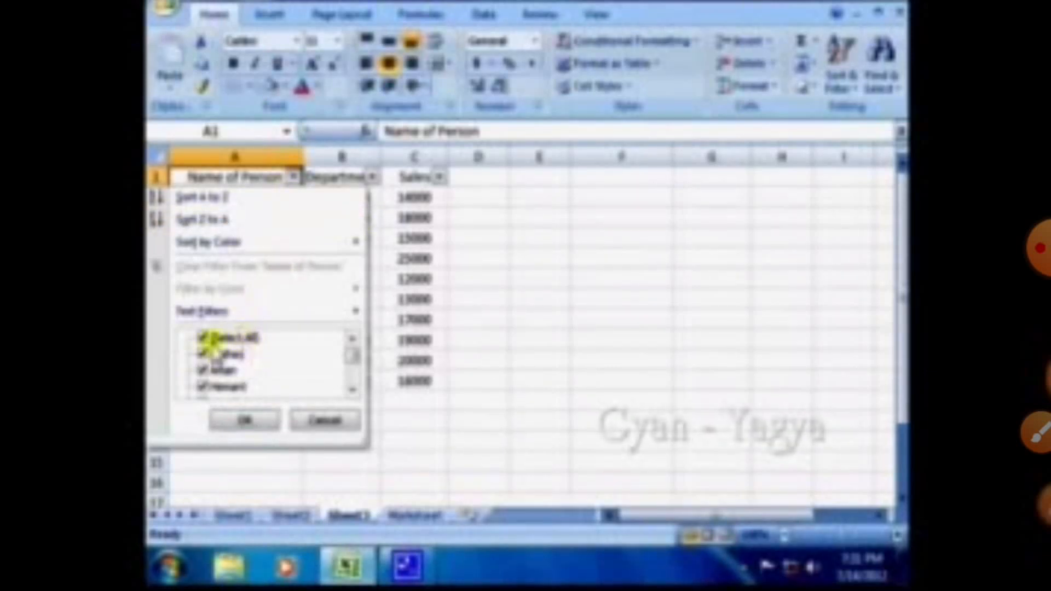
pyautogui.click(202, 338)
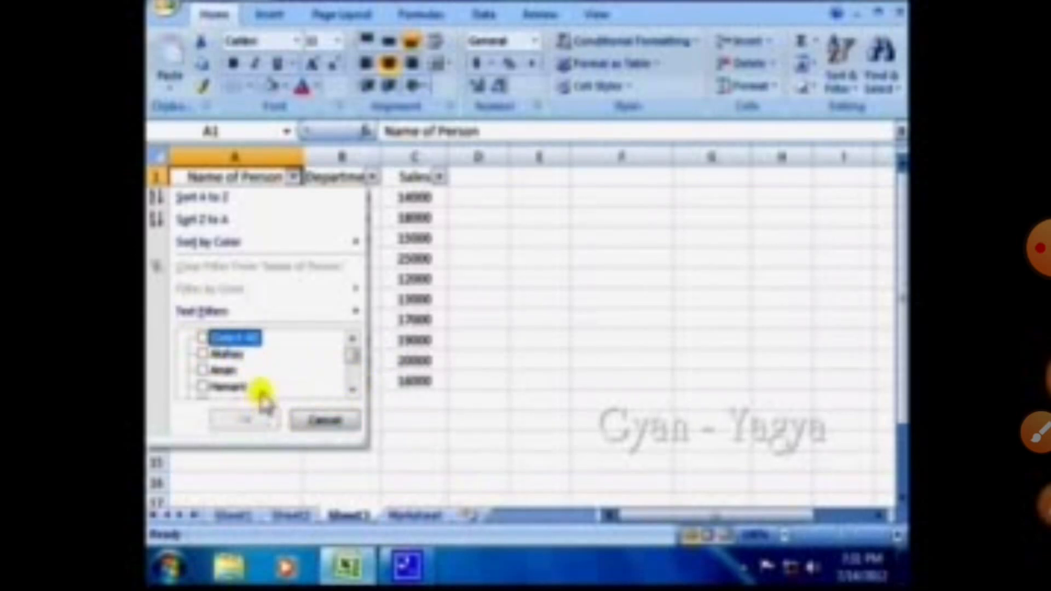
pyautogui.click(351, 359)
pyautogui.moveTo(351, 360); pyautogui.dragTo(352, 376)
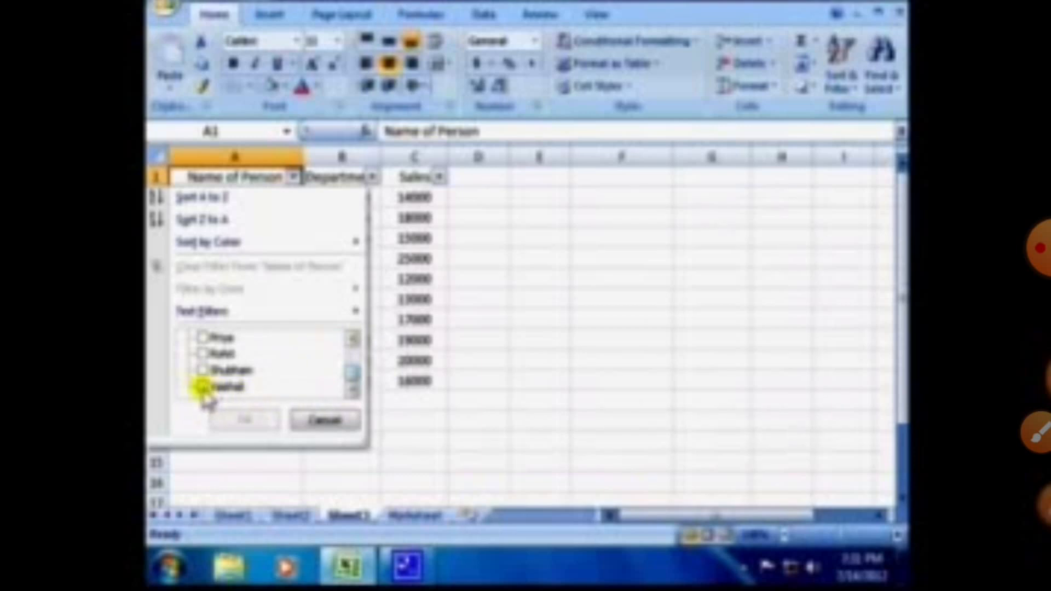
pyautogui.click(203, 387)
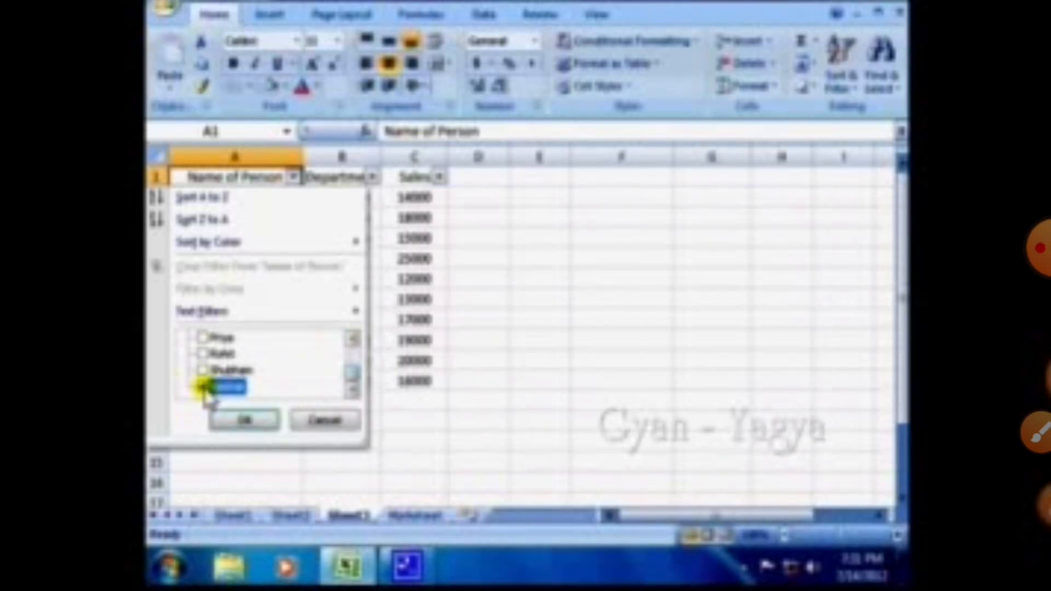
pyautogui.click(247, 424)
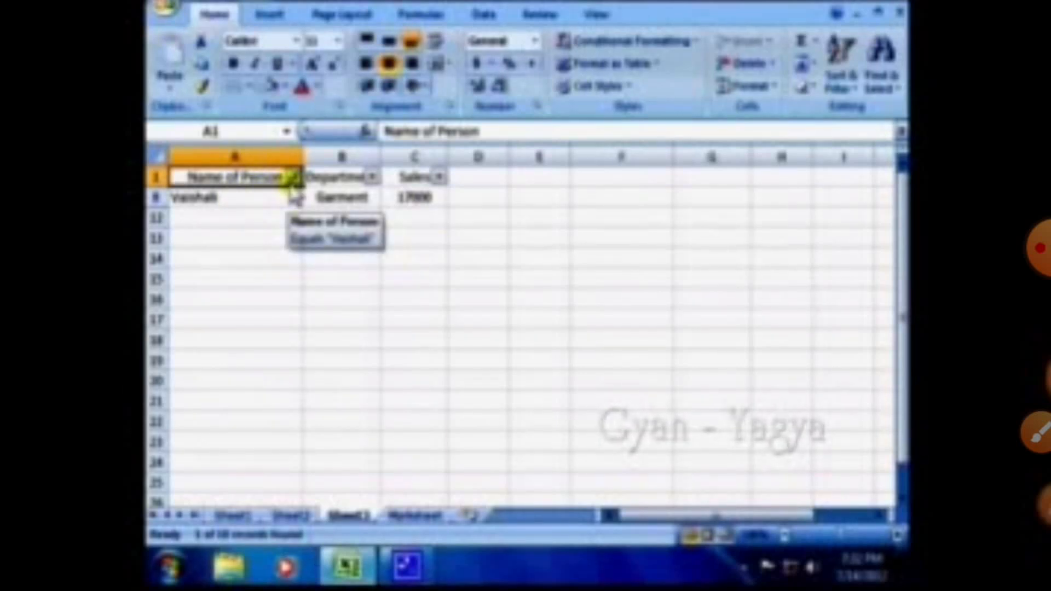
# Reselect all values in the Name of Person filter to show every record.
pyautogui.click(294, 177)
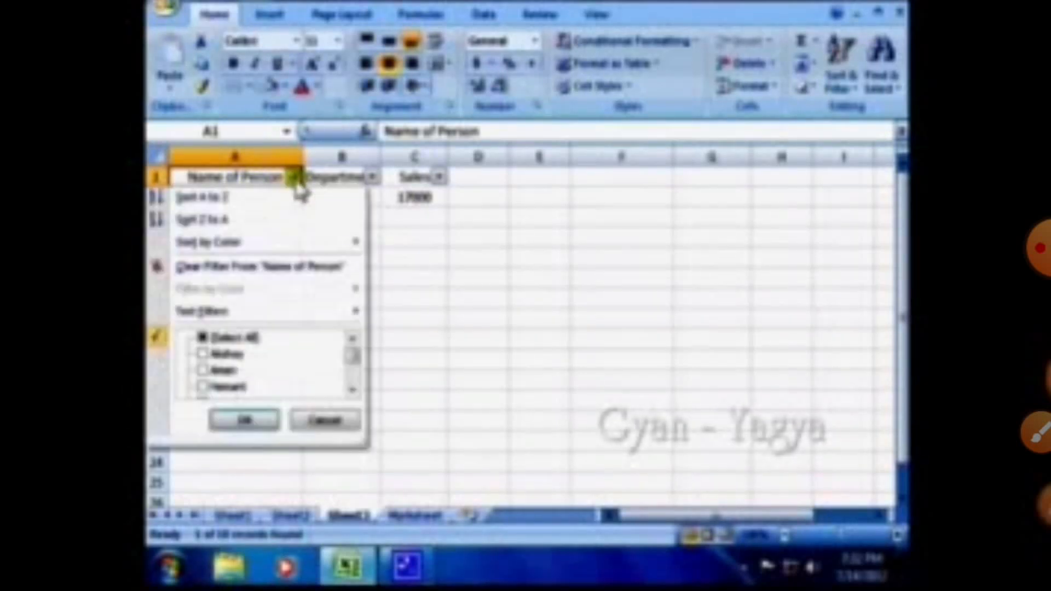
pyautogui.click(203, 338)
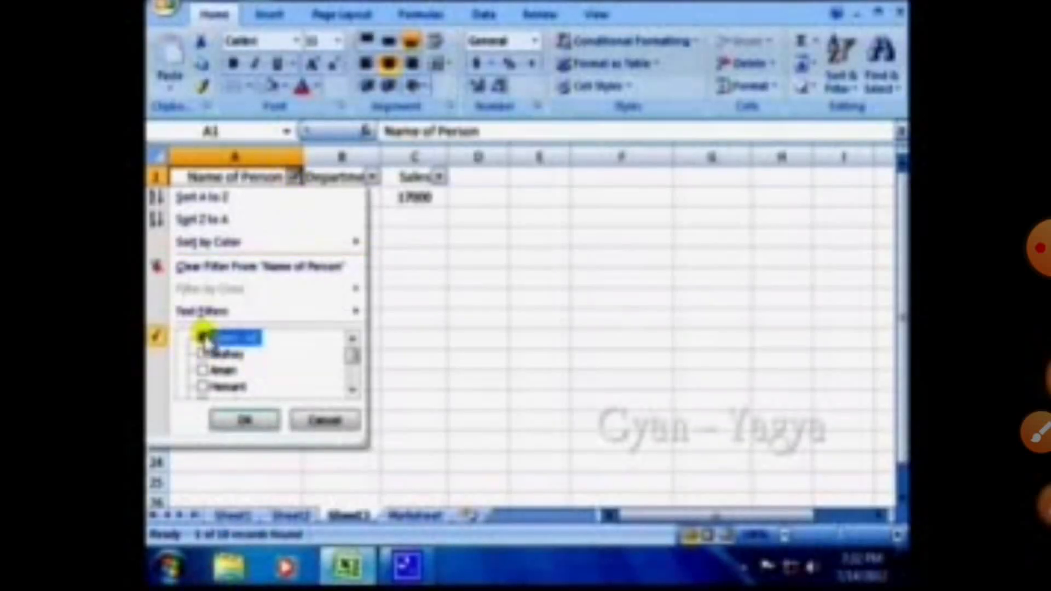
pyautogui.click(249, 422)
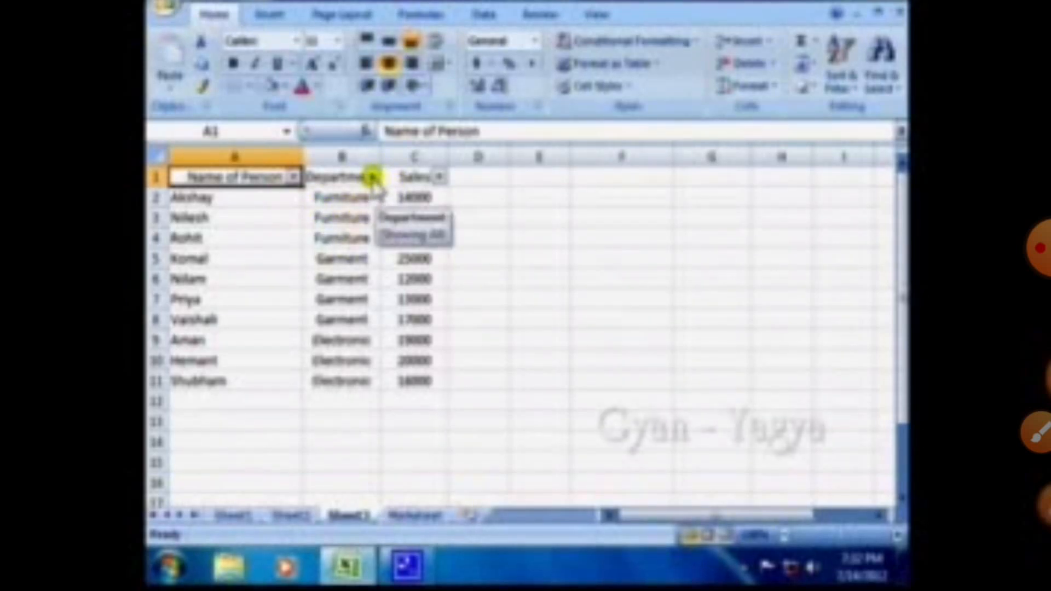
# Filter the Department column to show only the Garment records.
pyautogui.click(373, 177)
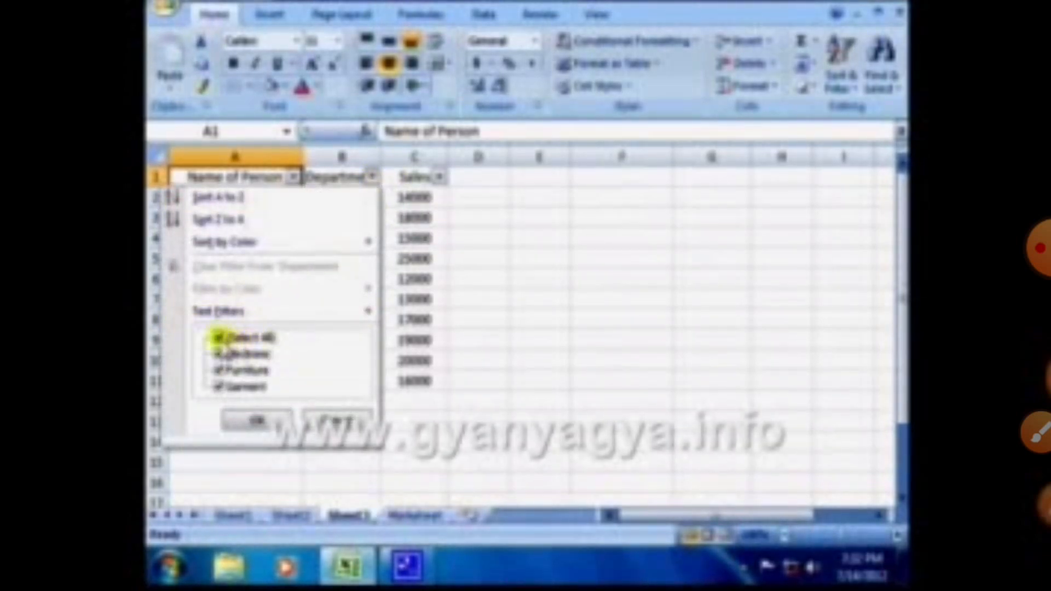
pyautogui.click(218, 338)
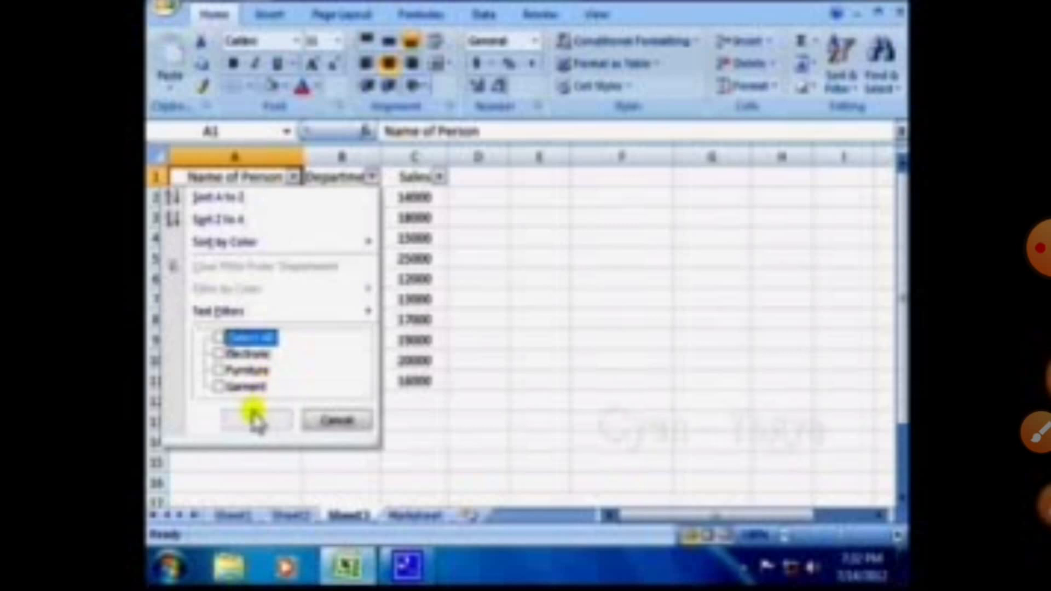
pyautogui.click(219, 388)
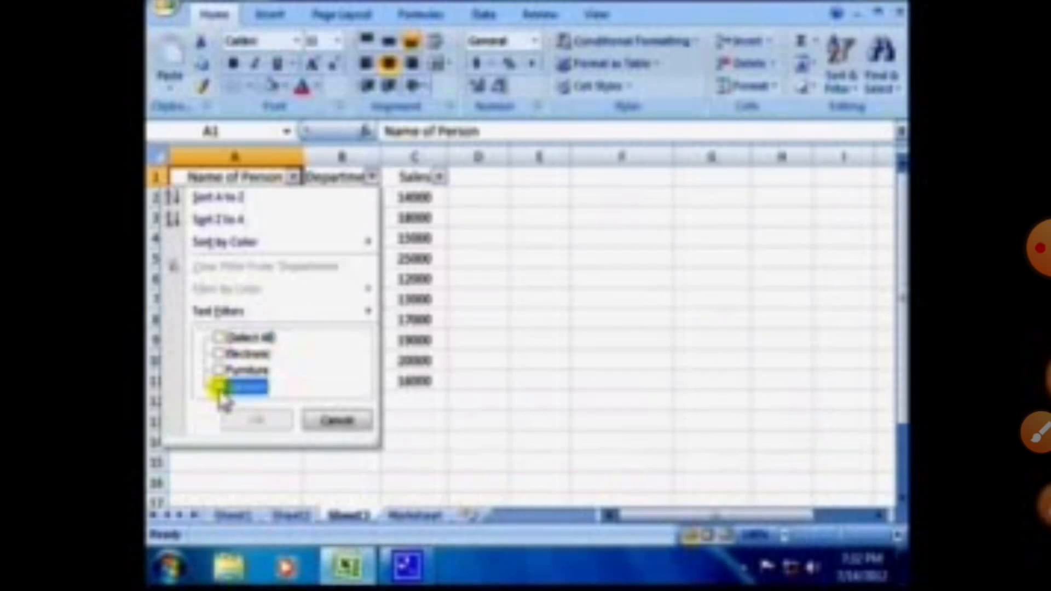
pyautogui.click(258, 420)
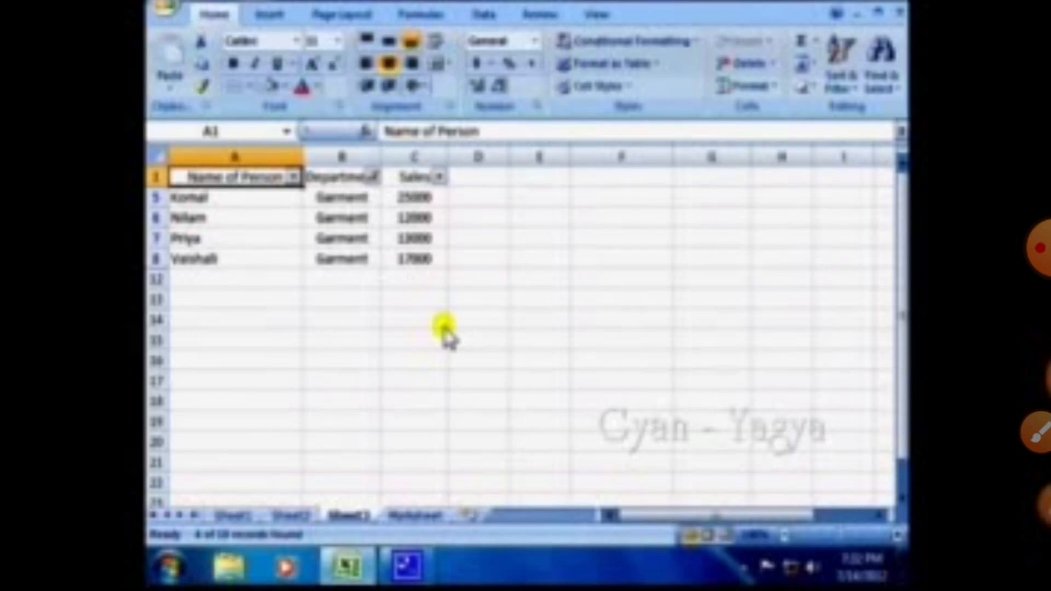
# Reselect all values in the Department filter to show every record.
pyautogui.click(375, 177)
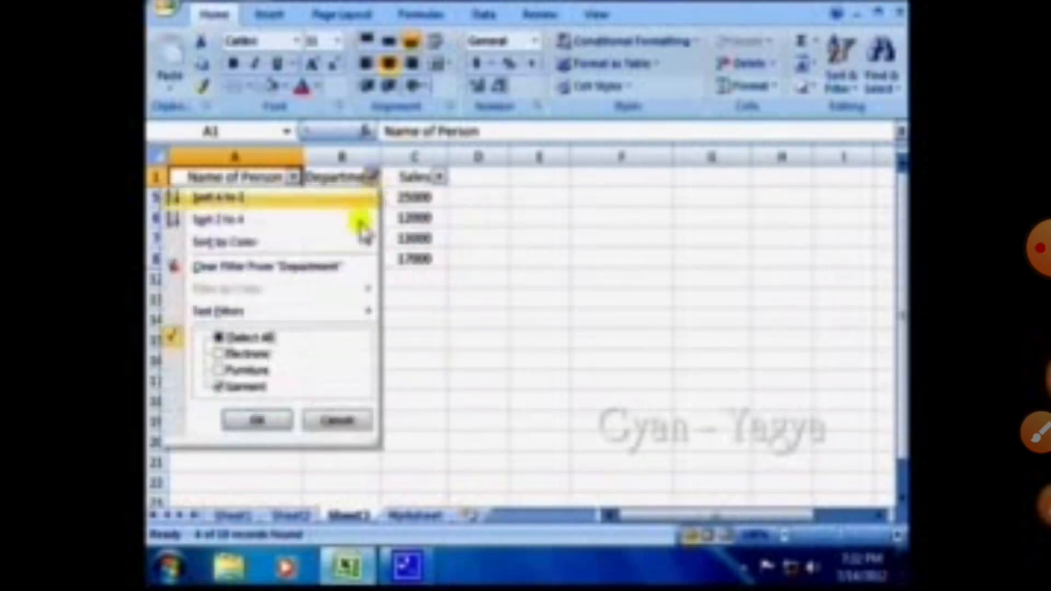
pyautogui.click(218, 338)
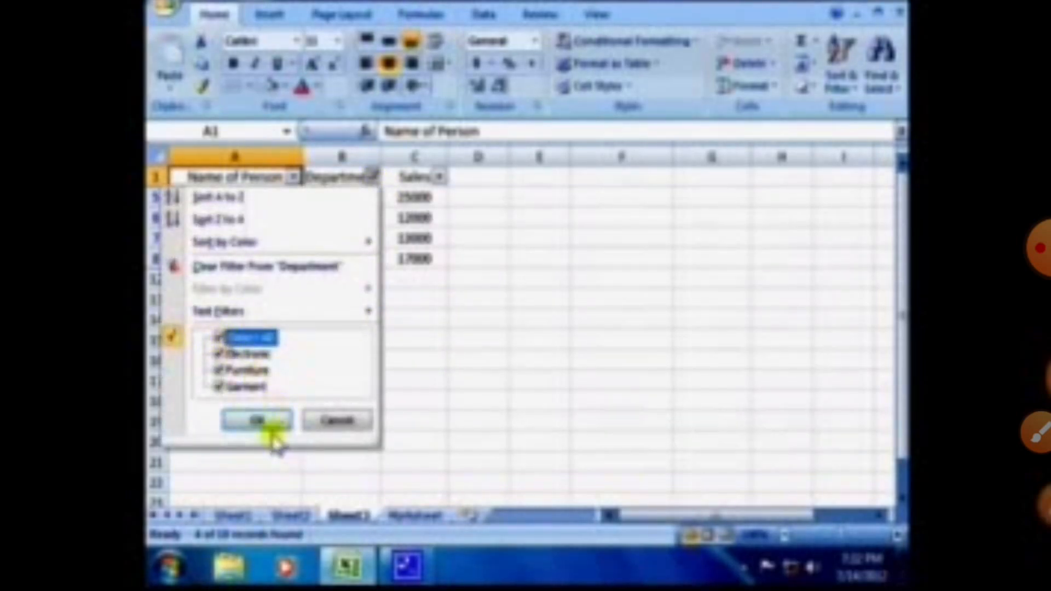
pyautogui.click(257, 421)
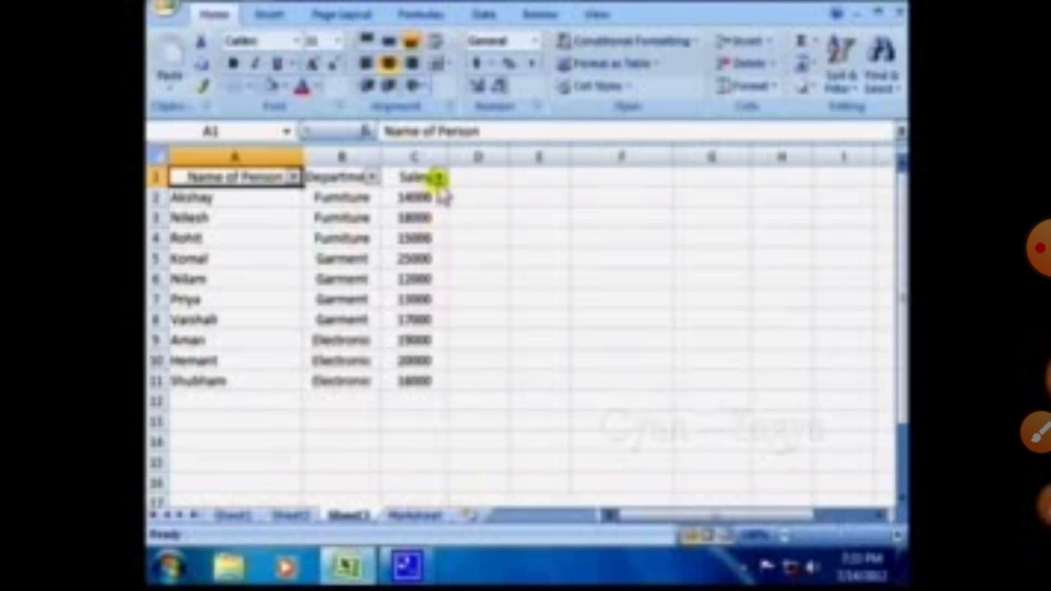
# Filter the Sales column to show only the record with the value 25000.
pyautogui.click(440, 177)
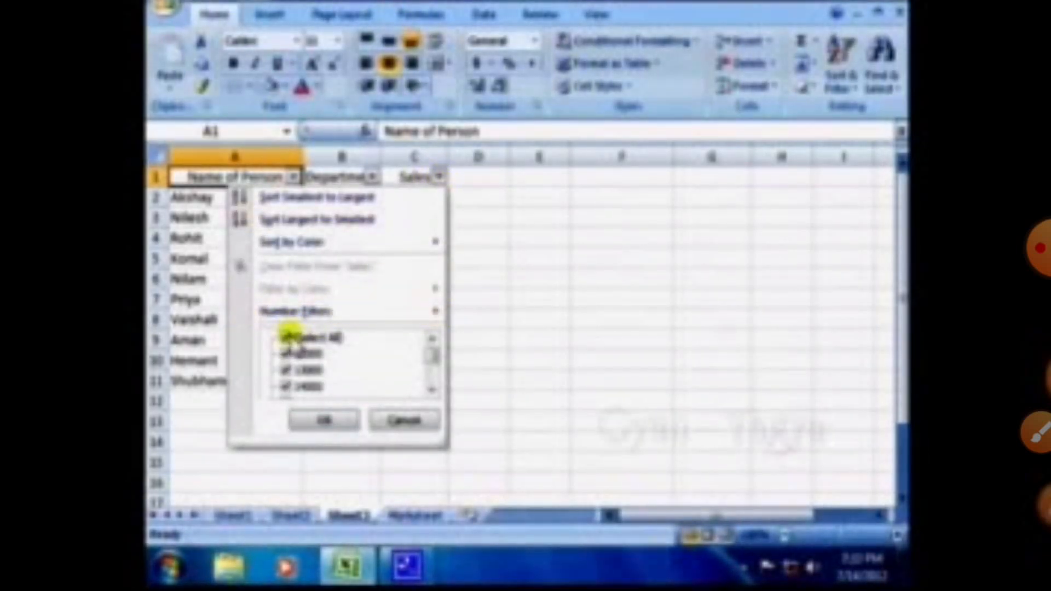
pyautogui.click(286, 338)
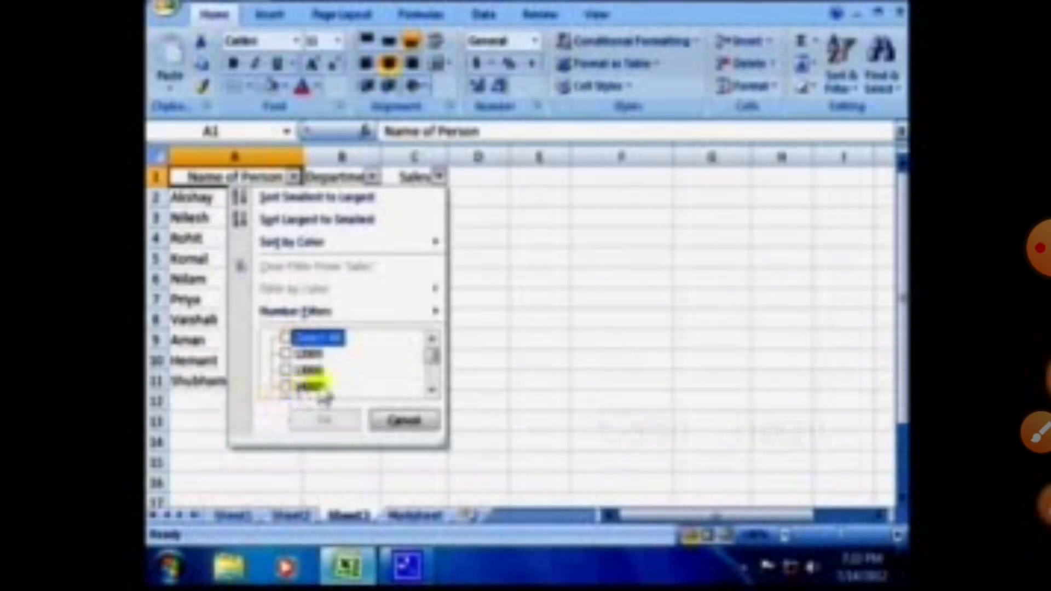
pyautogui.moveTo(432, 355); pyautogui.dragTo(432, 377)
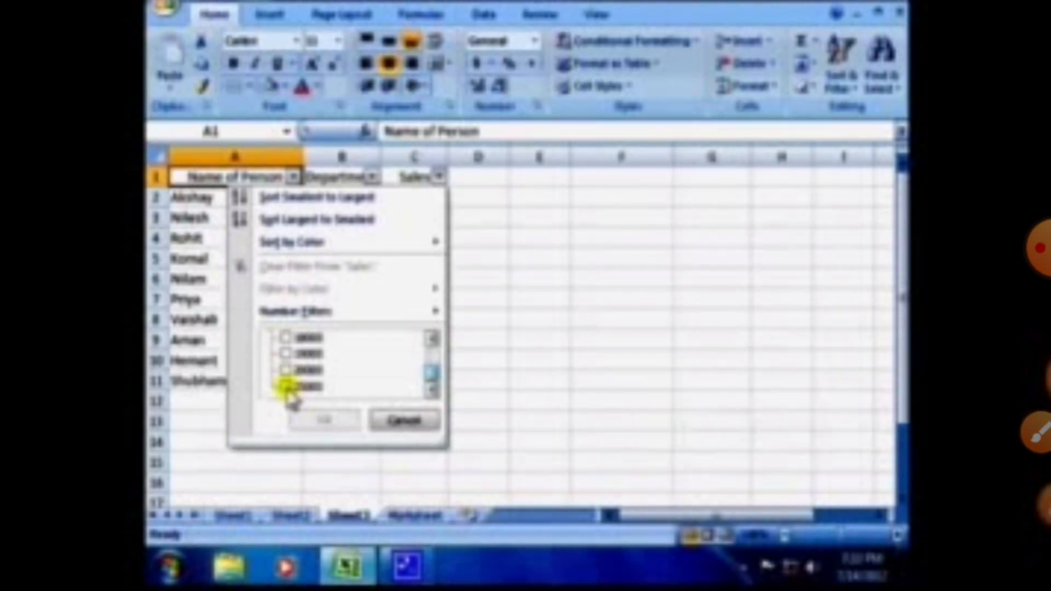
pyautogui.click(285, 387)
pyautogui.click(331, 426)
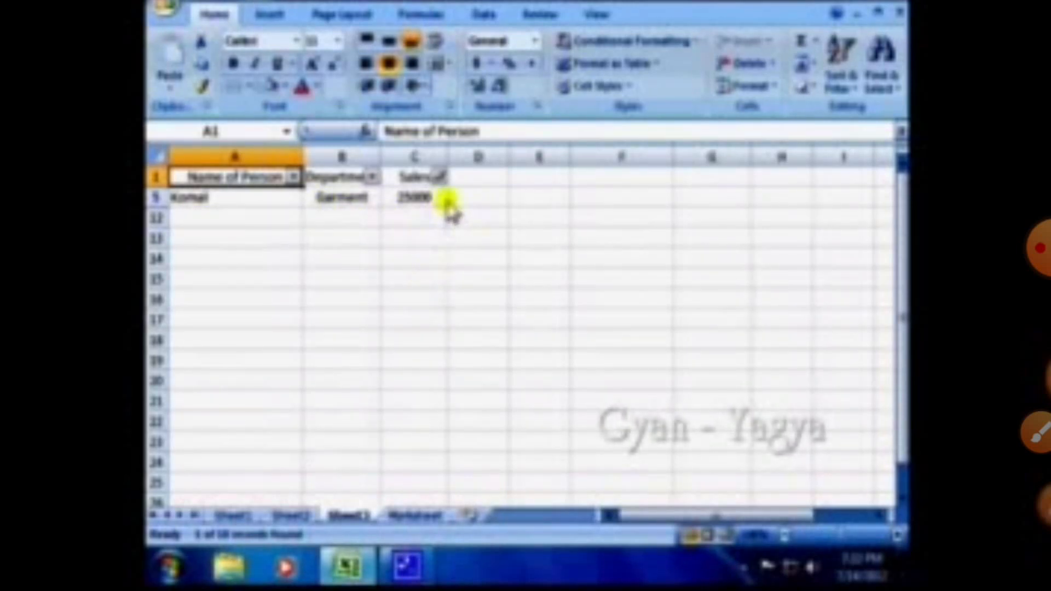
# Try to bring back the hidden records by selecting all values in the Sales filter.
pyautogui.click(441, 176)
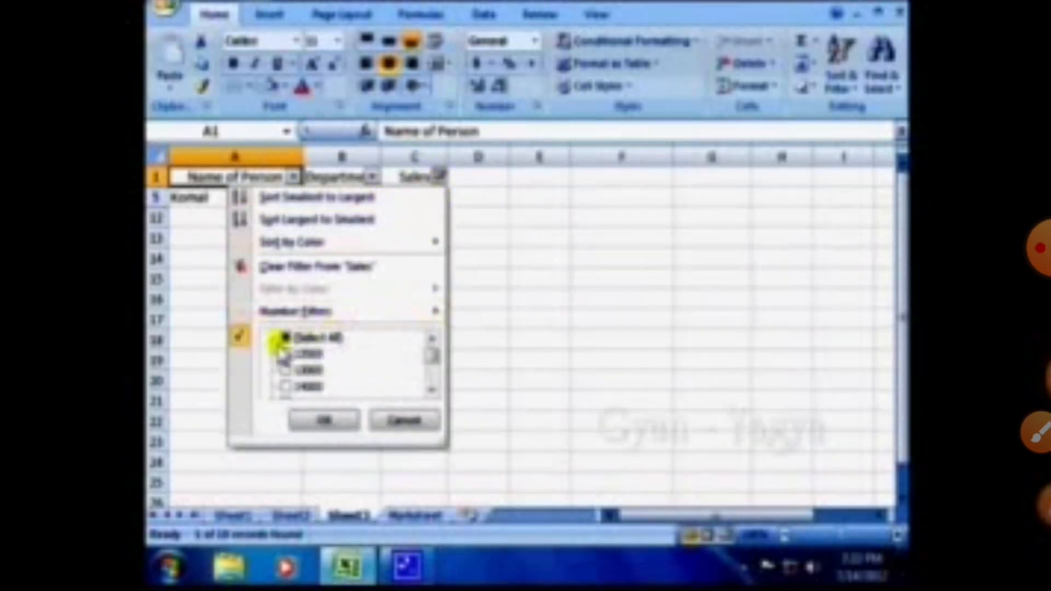
pyautogui.click(284, 337)
pyautogui.click(332, 421)
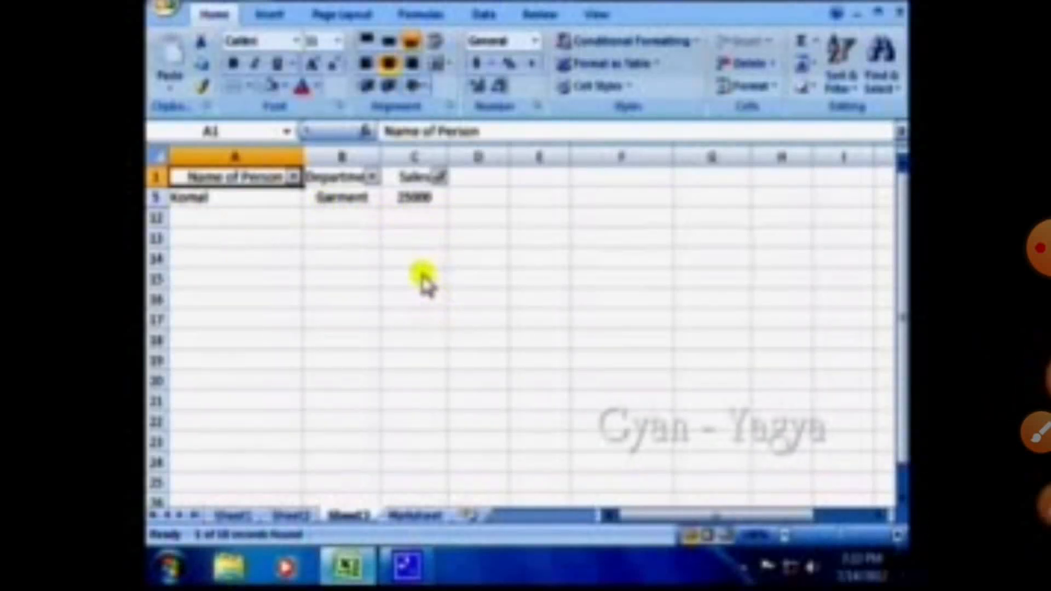
# Reselect all values in the Sales filter and apply it to show every record.
pyautogui.click(440, 176)
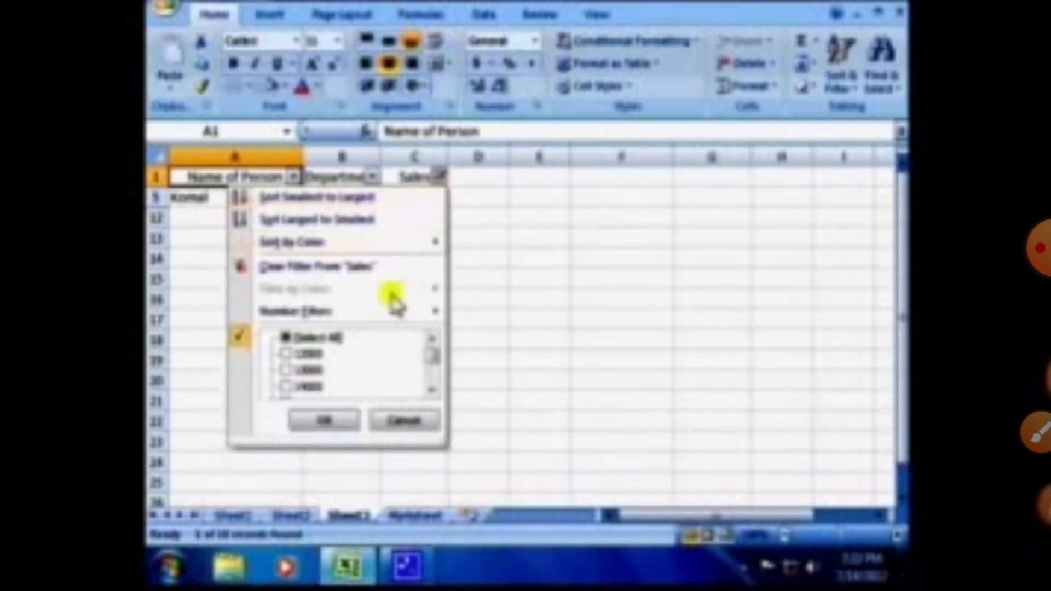
pyautogui.click(285, 337)
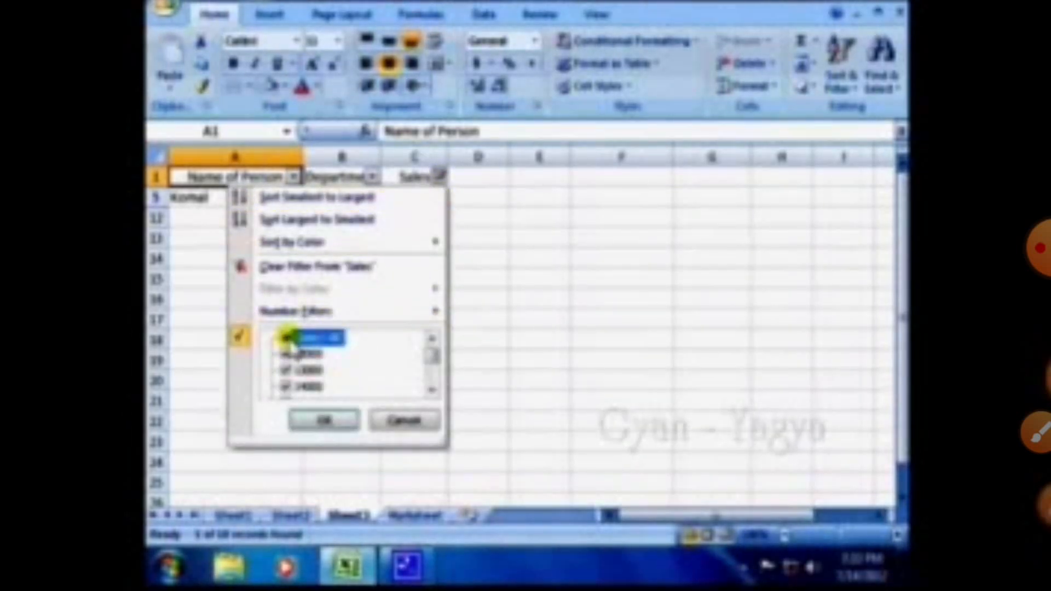
pyautogui.click(337, 421)
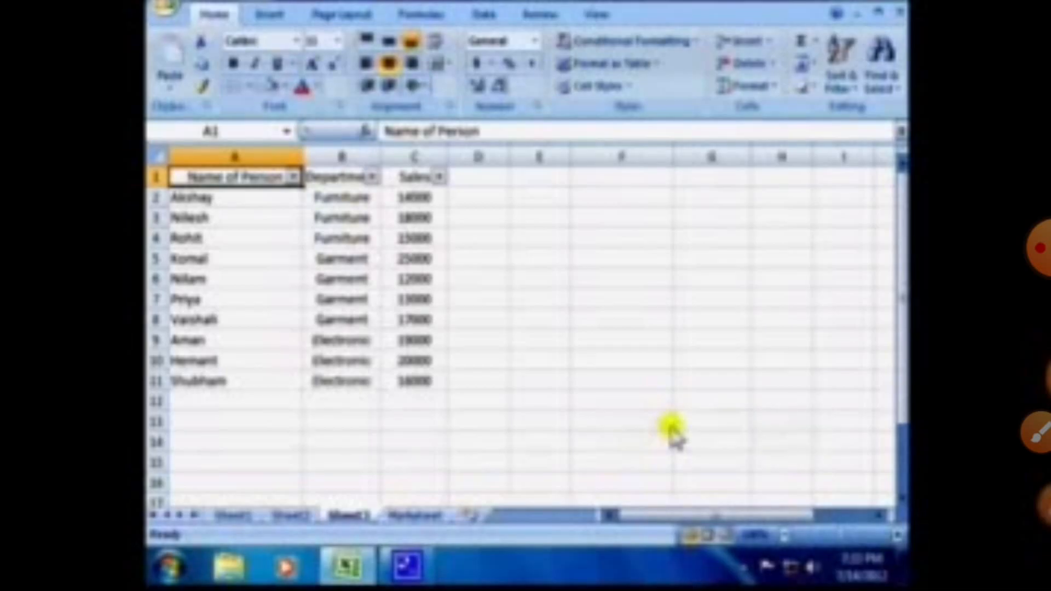